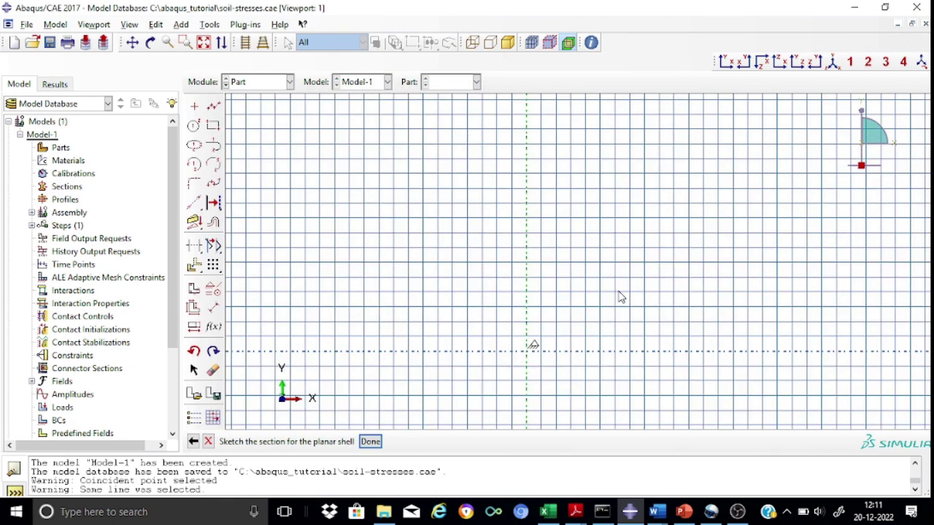
Step: Sketch a rectangle about 0.4 wide and 0.8 high from (0, 0.6) to (0.4, -0.2), with its left edge on the vertical axis
click(213, 126)
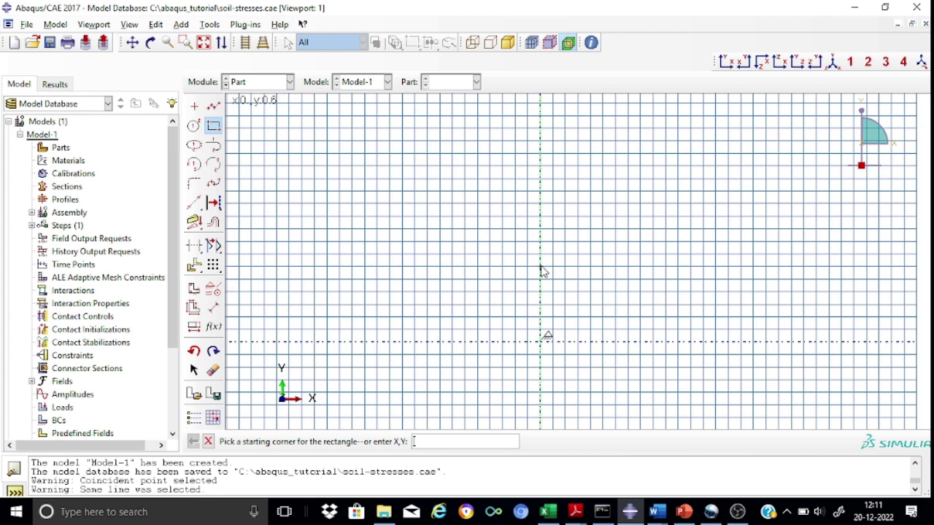
click(540, 267)
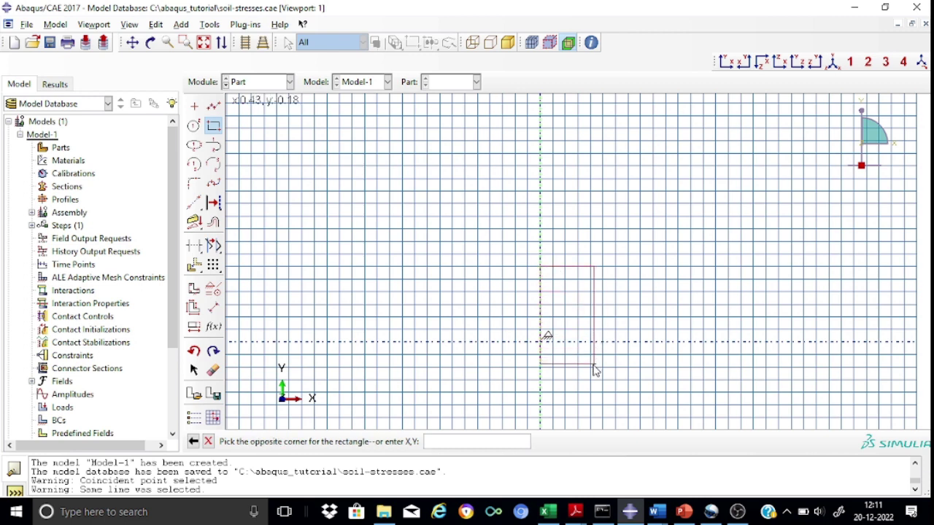
click(591, 368)
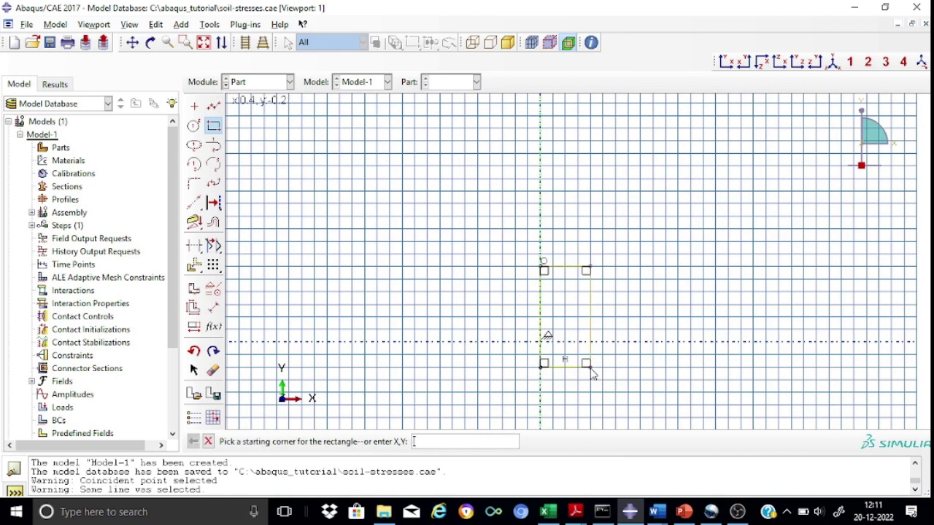
Step: Dimension the rectangle's top edge and set its width to 2.4
click(214, 309)
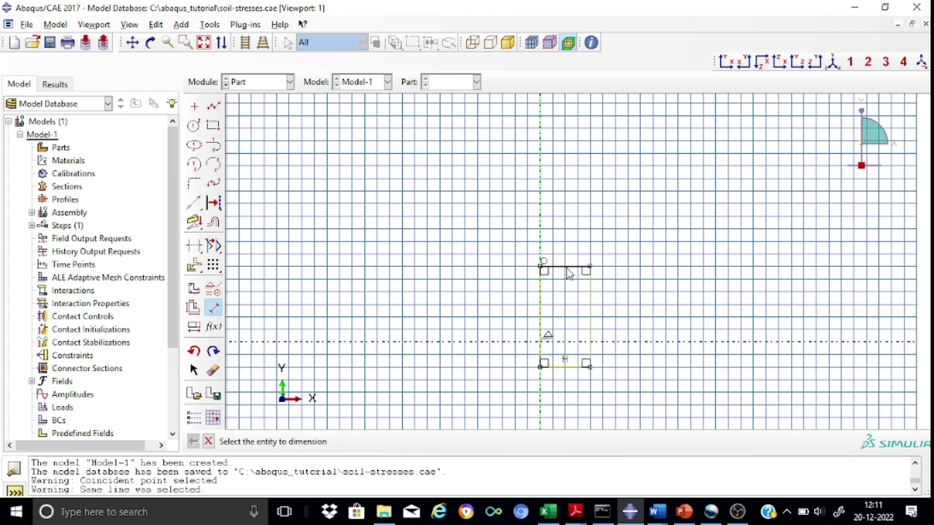
click(569, 271)
click(570, 228)
text(2)
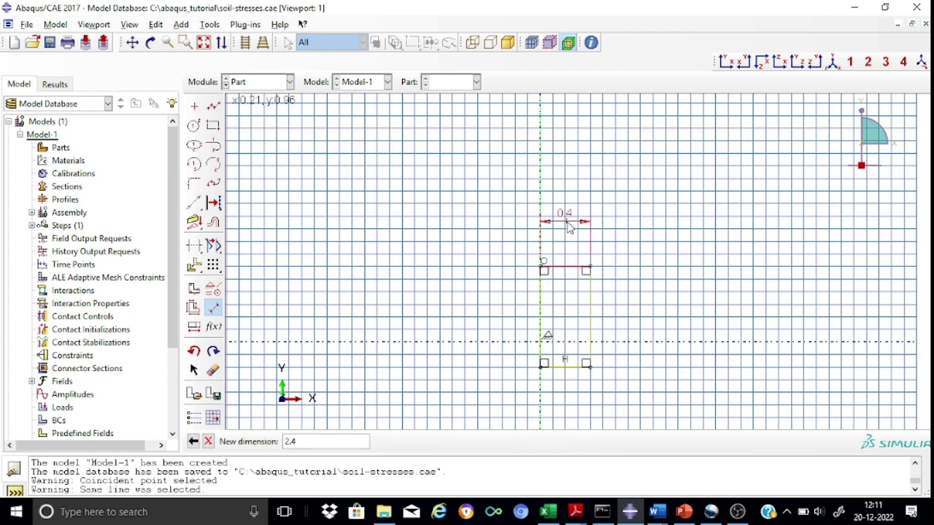
text(.4)
key(Return)
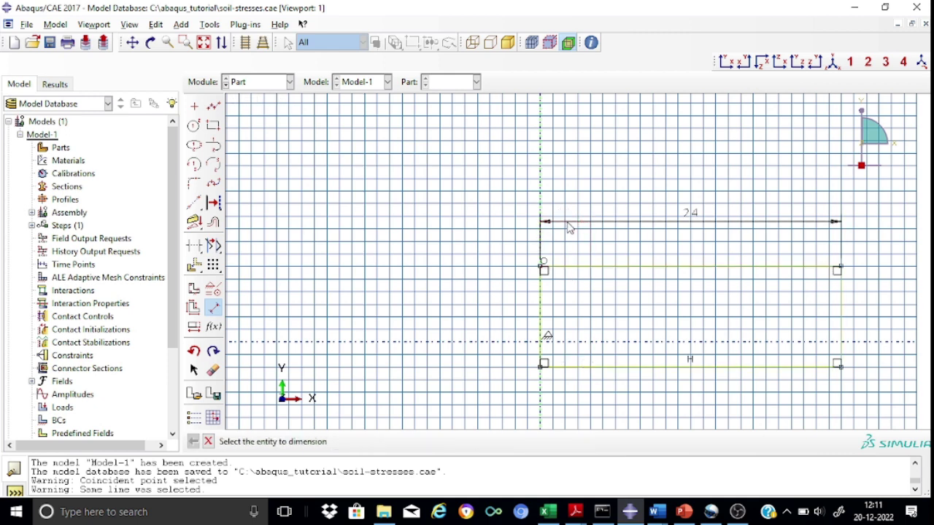
Step: Dimension the rectangle's right edge, set its height to 4.8, and finish the planar shell sketch
click(842, 303)
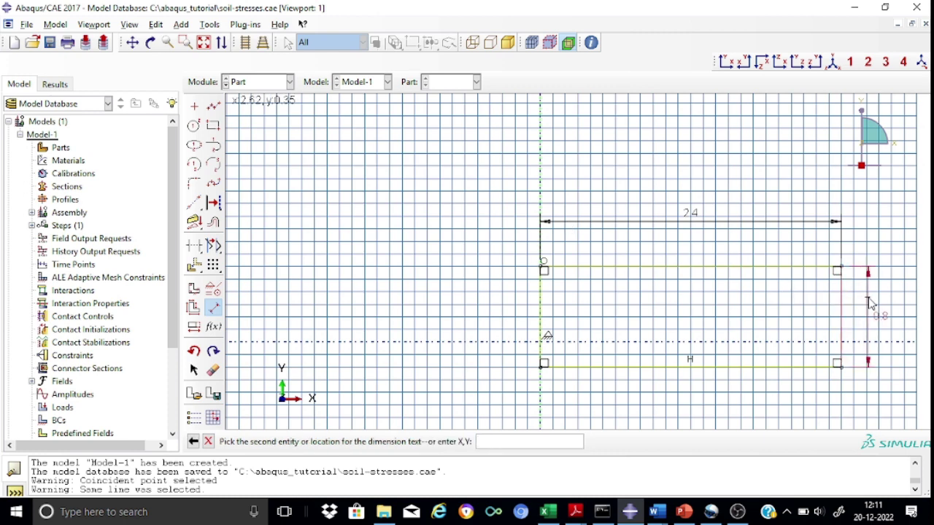
click(869, 303)
text(4.8)
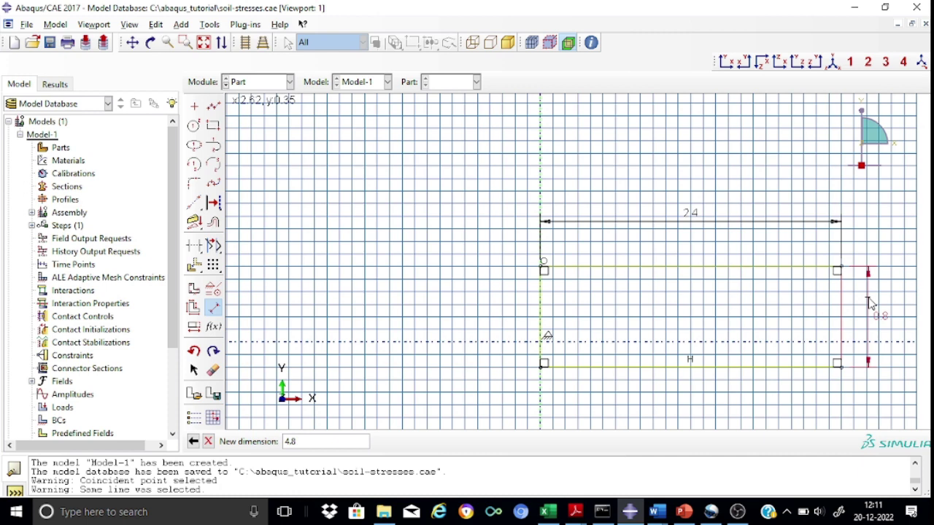
key(Return)
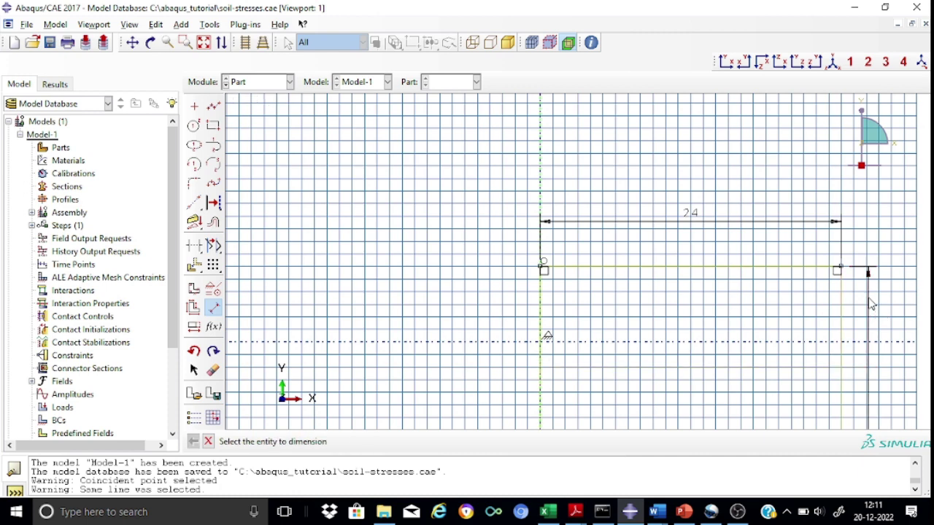
click(208, 441)
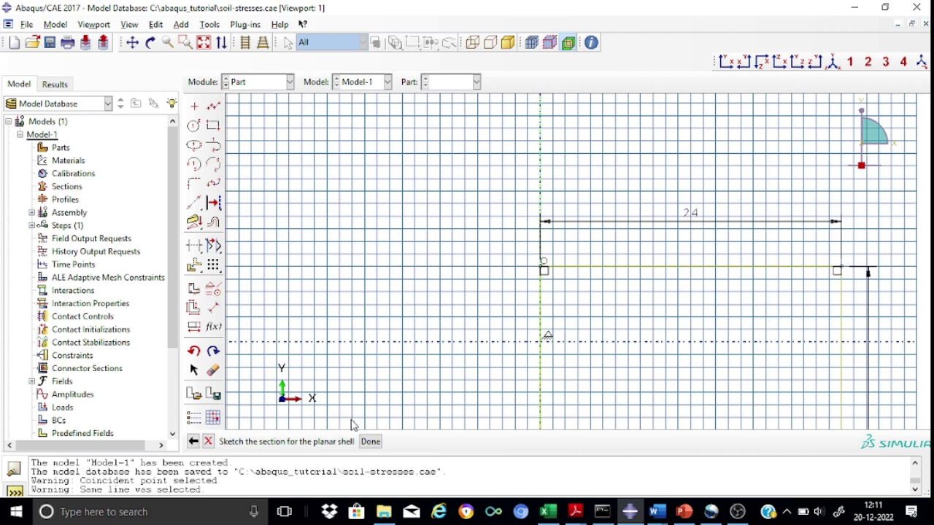
click(370, 441)
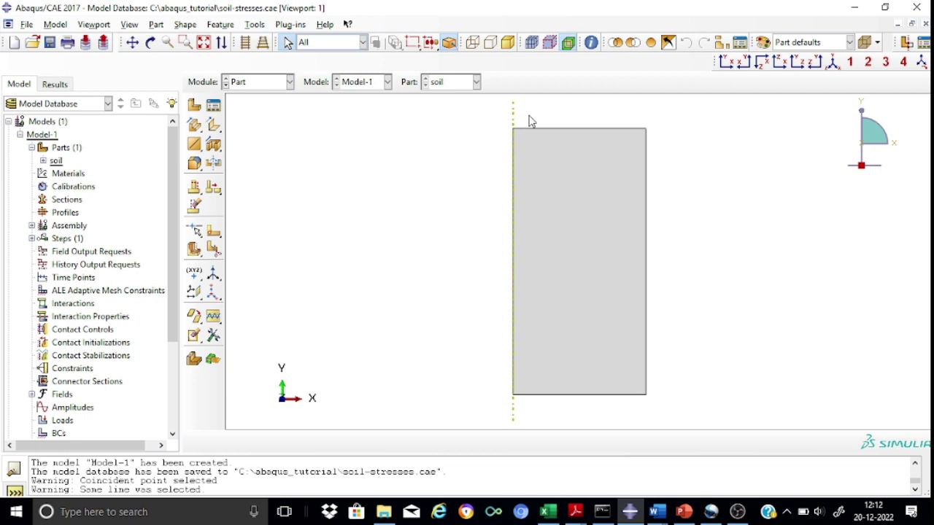
Step: Start a sketched face partition on the soil part and draw a vertical line through its full height, about 0.68 from the left edge
click(215, 252)
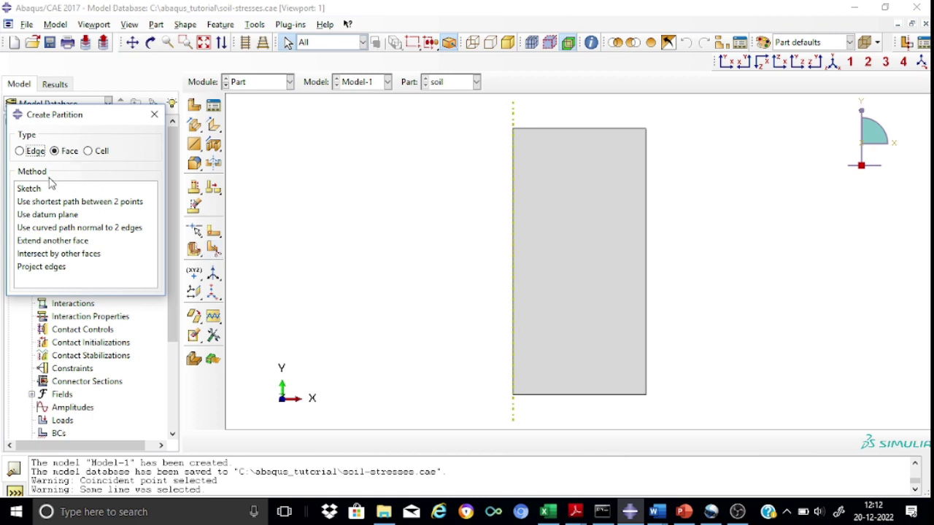
click(39, 193)
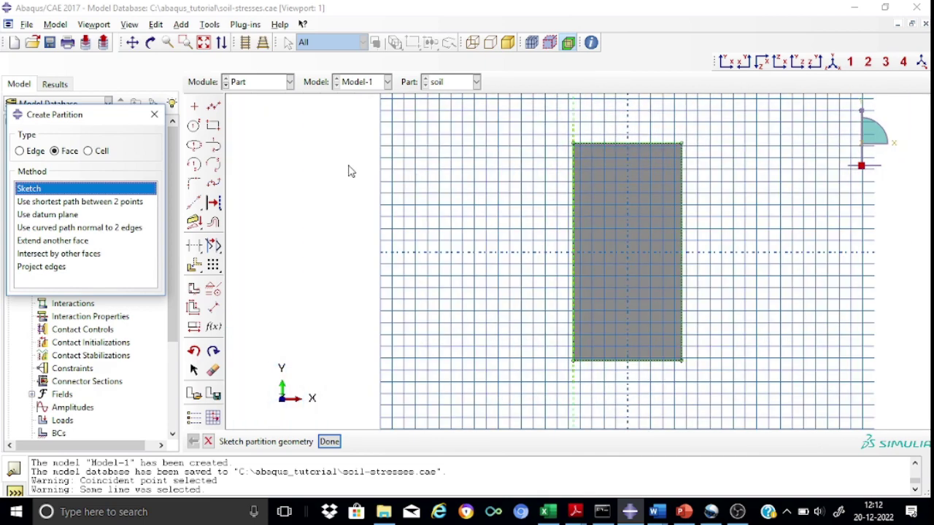
click(213, 107)
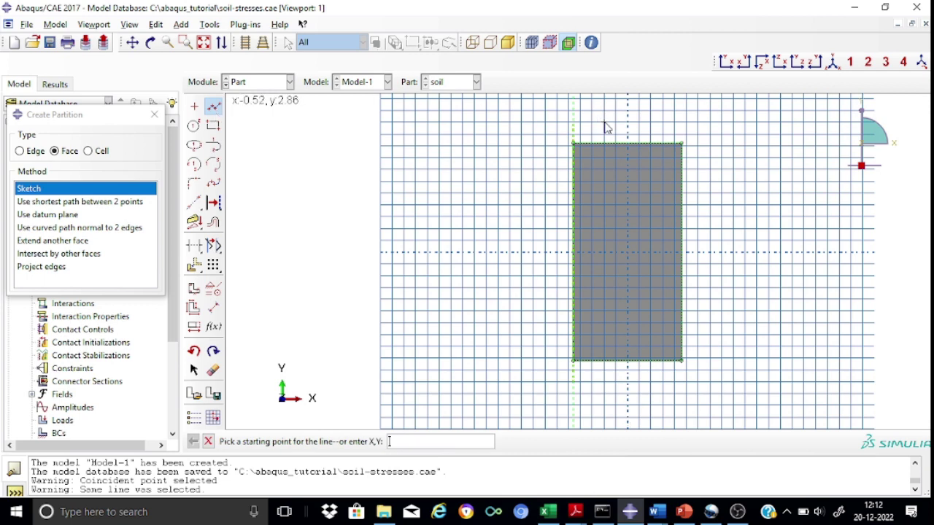
click(604, 123)
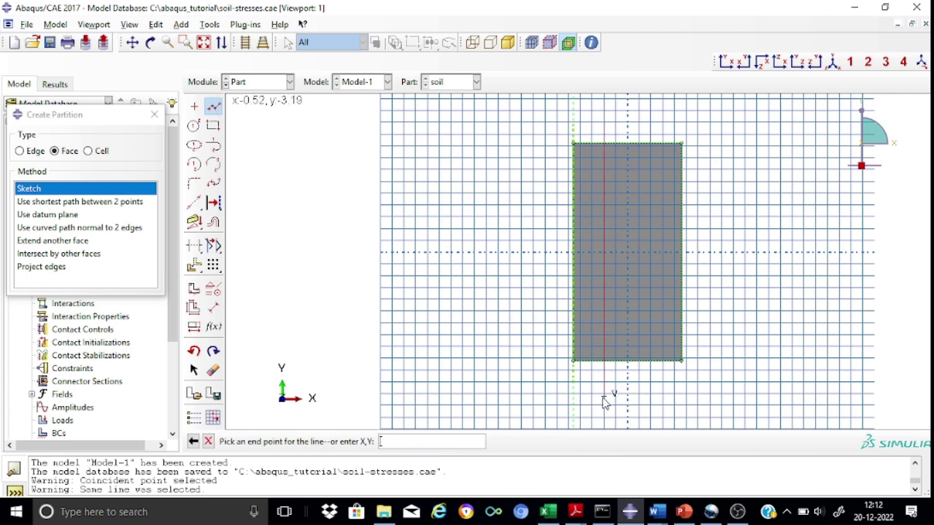
click(604, 398)
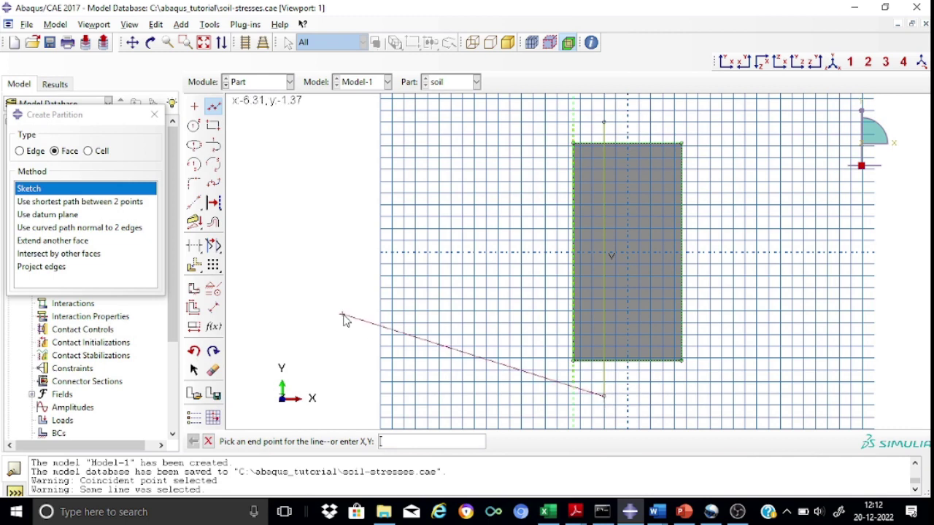
Step: Set the partition line's distance from the vertical axis to 0.3 and complete the face partition
click(215, 312)
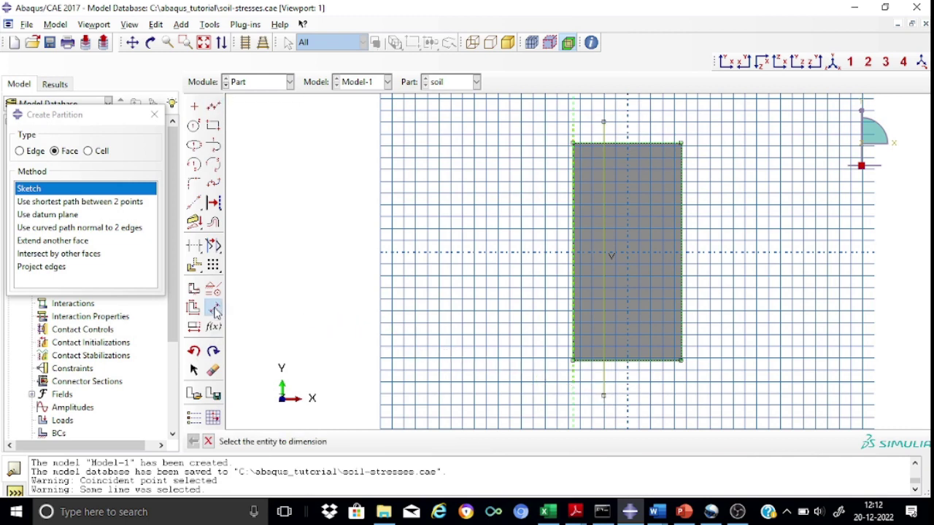
click(574, 136)
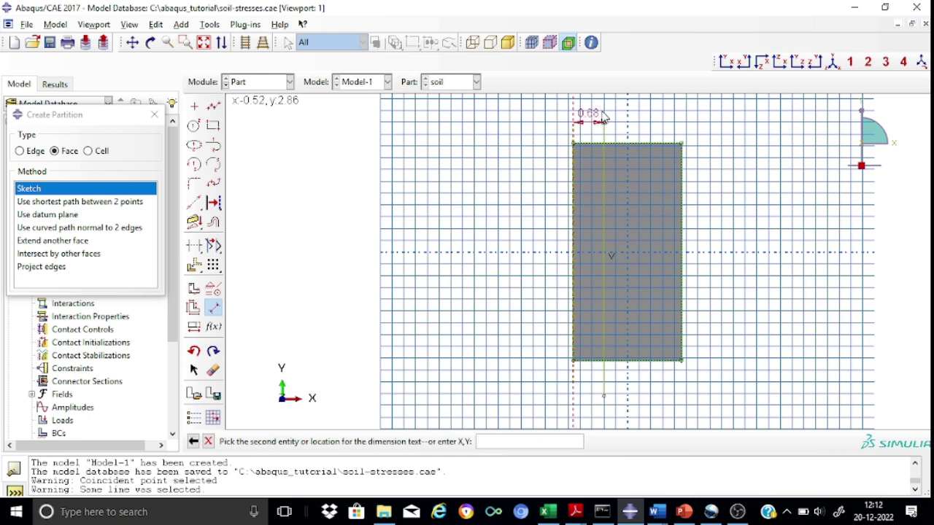
click(604, 118)
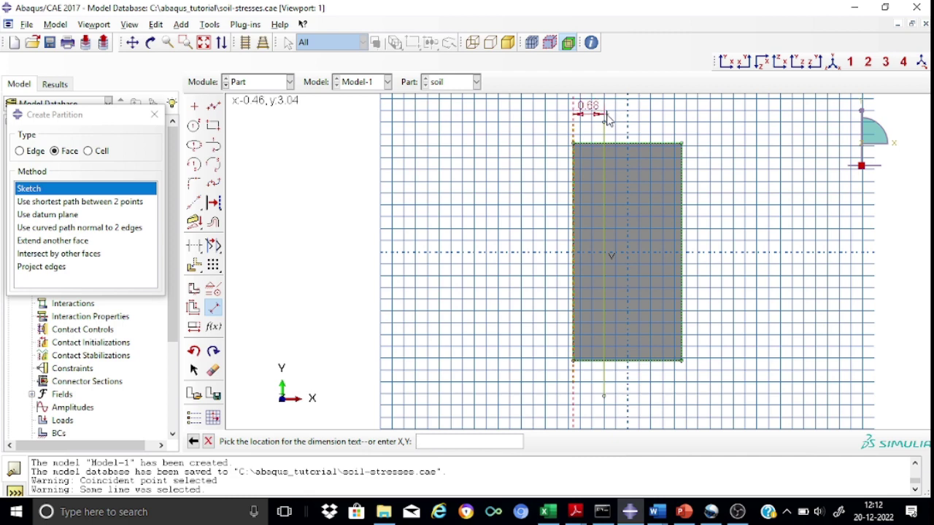
click(608, 113)
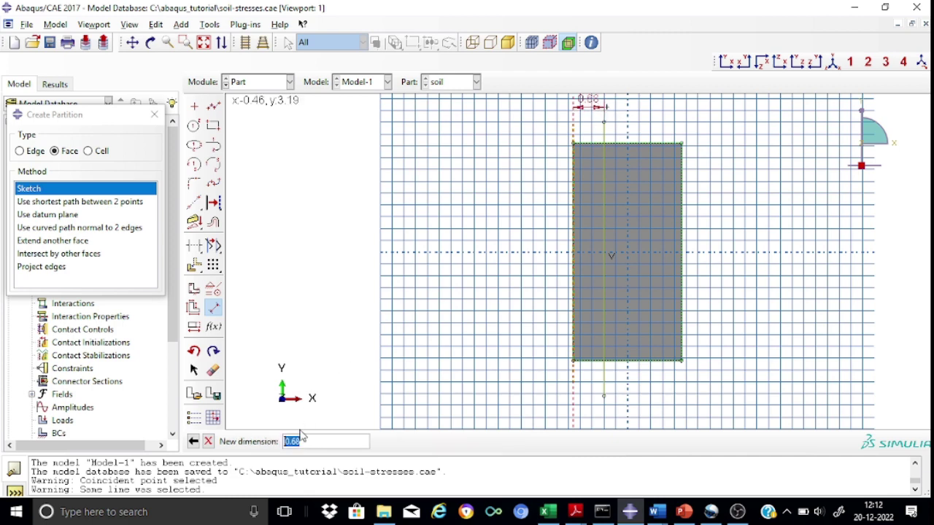
click(307, 442)
text(30)
key(Return)
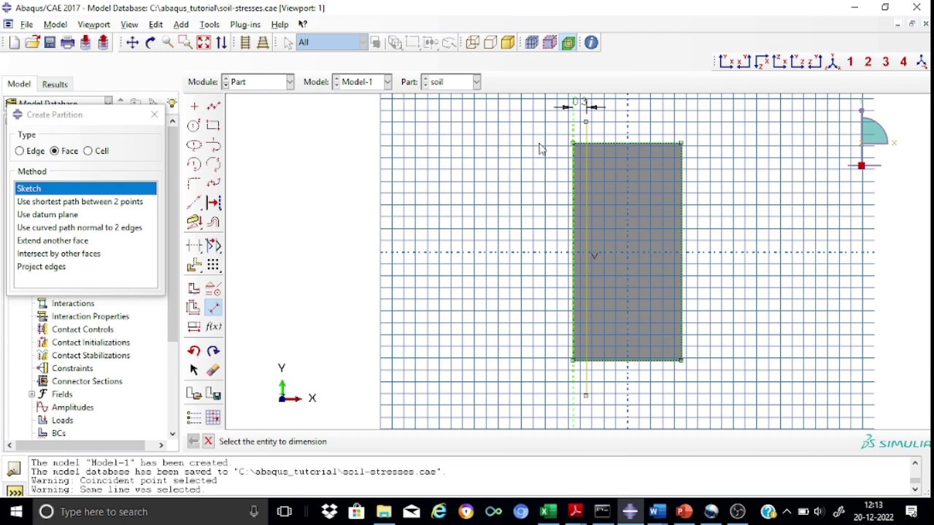
click(208, 443)
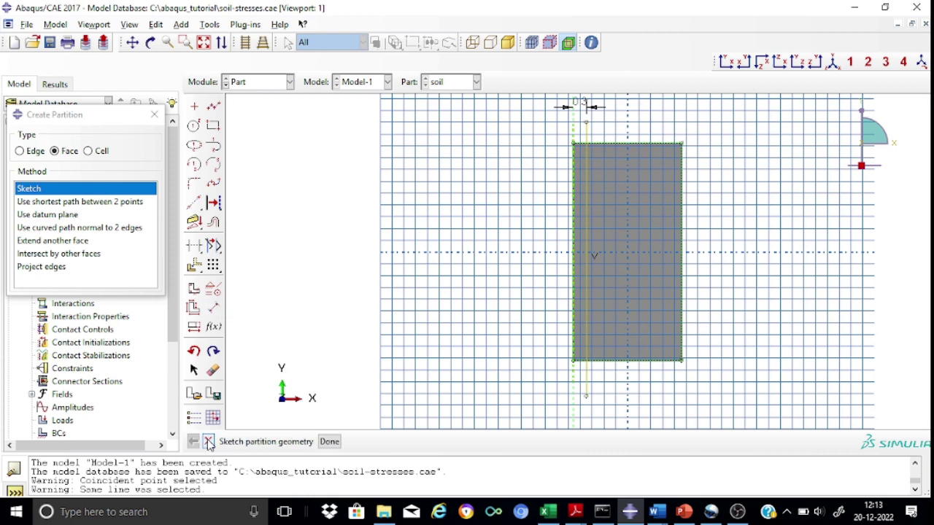
click(331, 442)
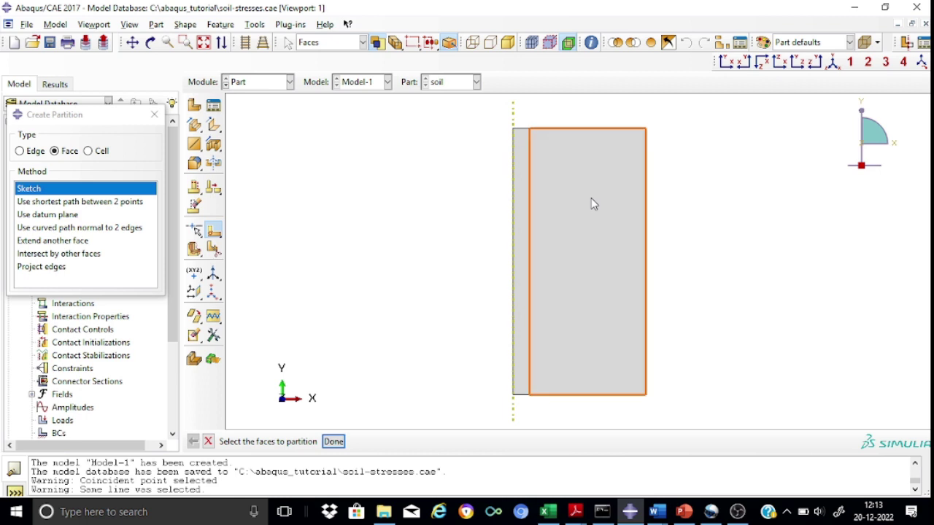
click(154, 116)
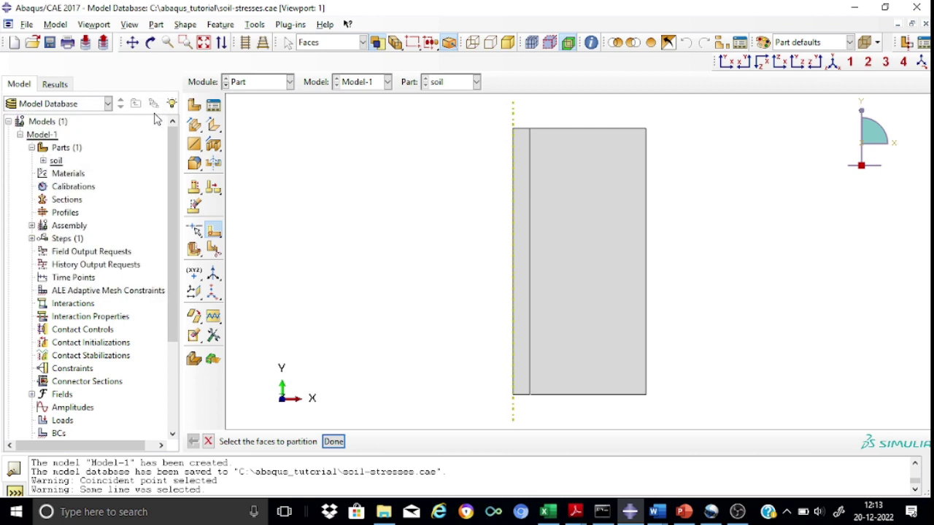
Step: Switch to the Property module and start a new material named soil
click(289, 83)
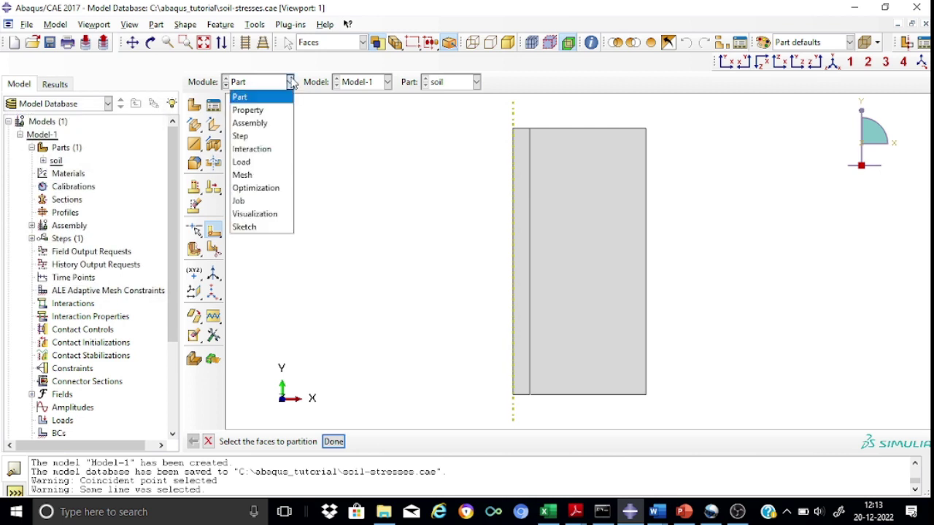
click(266, 110)
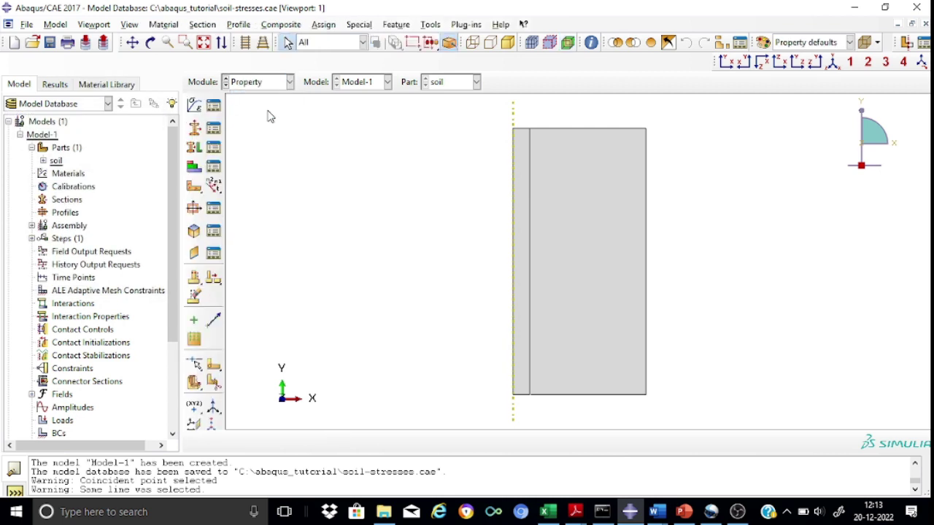
click(194, 107)
click(229, 56)
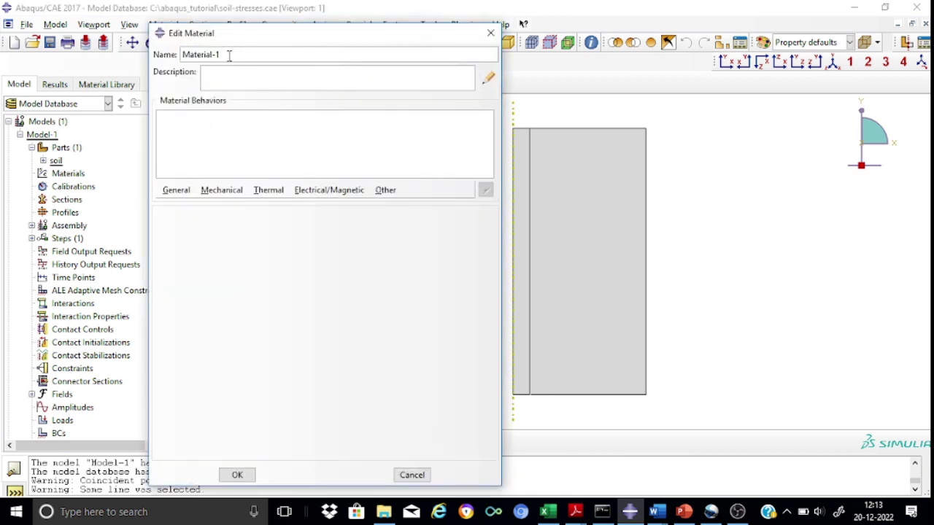
key(BackSpace)
key(BackSpace)
key(BackSpace)
key(BackSpace)
key(BackSpace)
key(BackSpace)
key(BackSpace)
key(BackSpace)
key(BackSpace)
key(BackSpace)
text(soil)
Step: Give the soil material isotropic elastic behavior with Young's modulus 1e7 and Poisson's ratio 0.30, and save it
click(222, 194)
mouse_move(232, 204)
click(401, 205)
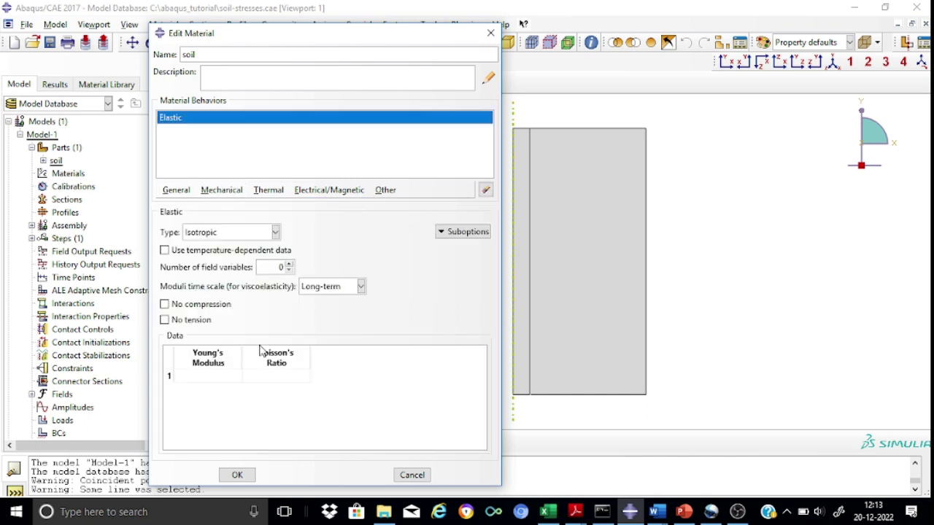
click(197, 379)
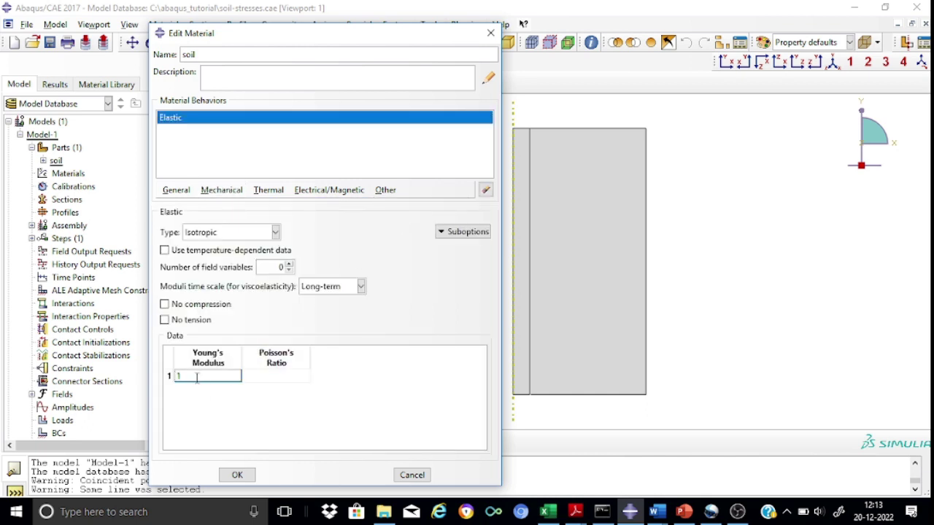
click(289, 373)
text(0.30)
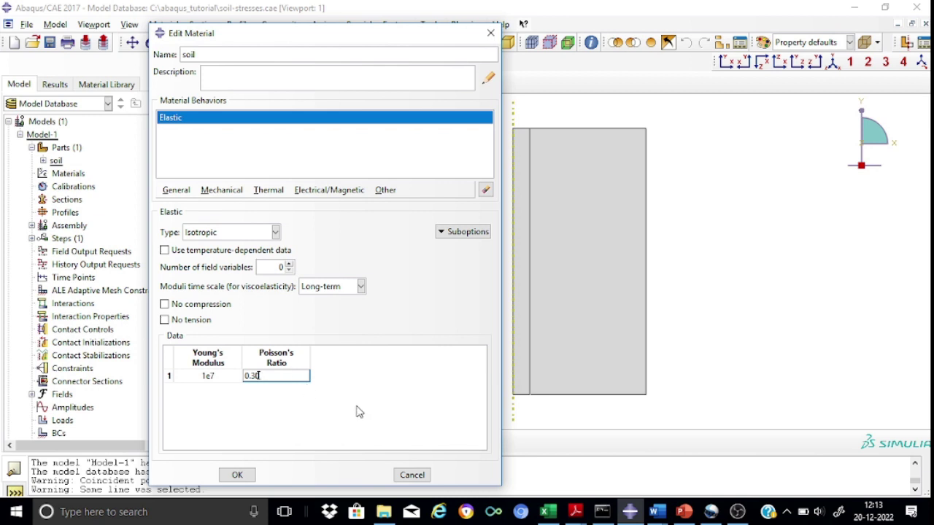
key(Return)
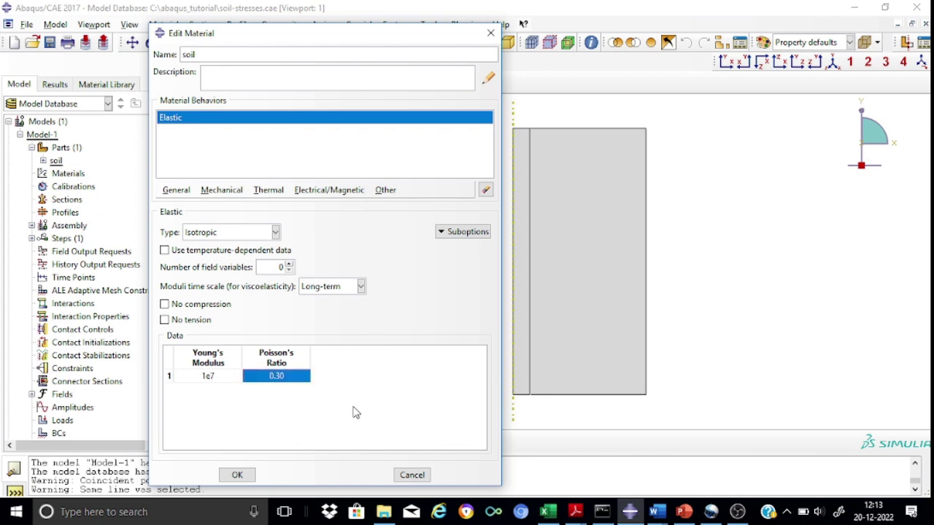
click(243, 475)
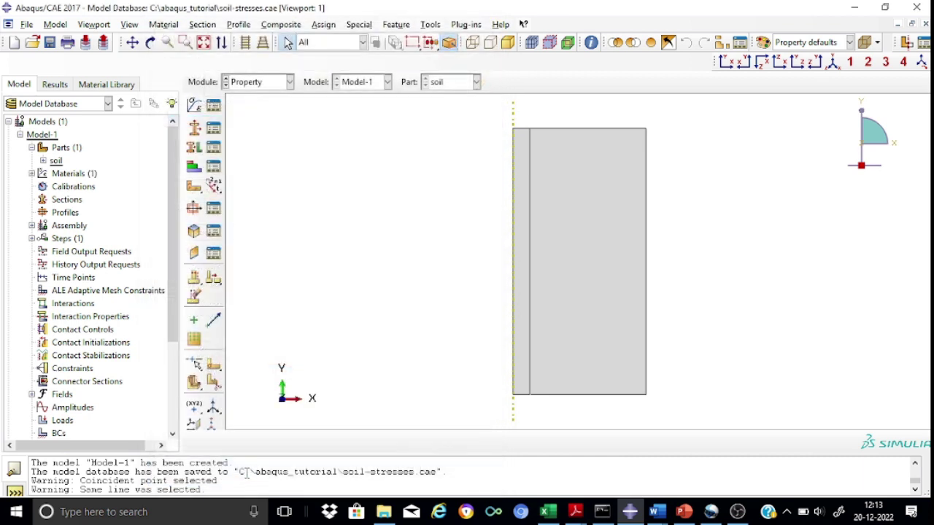
Step: Create a solid homogeneous section named Section-soil that uses the soil material
click(194, 129)
click(329, 175)
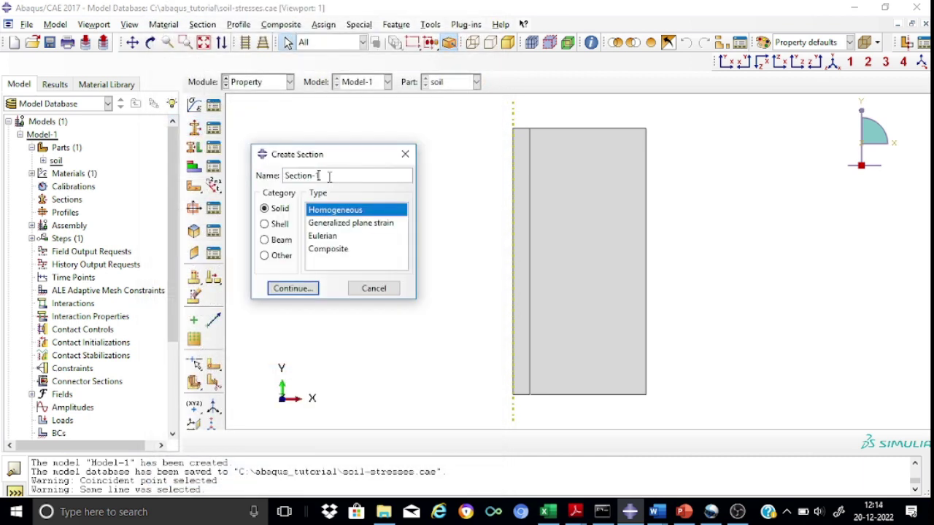
text(soil)
click(299, 293)
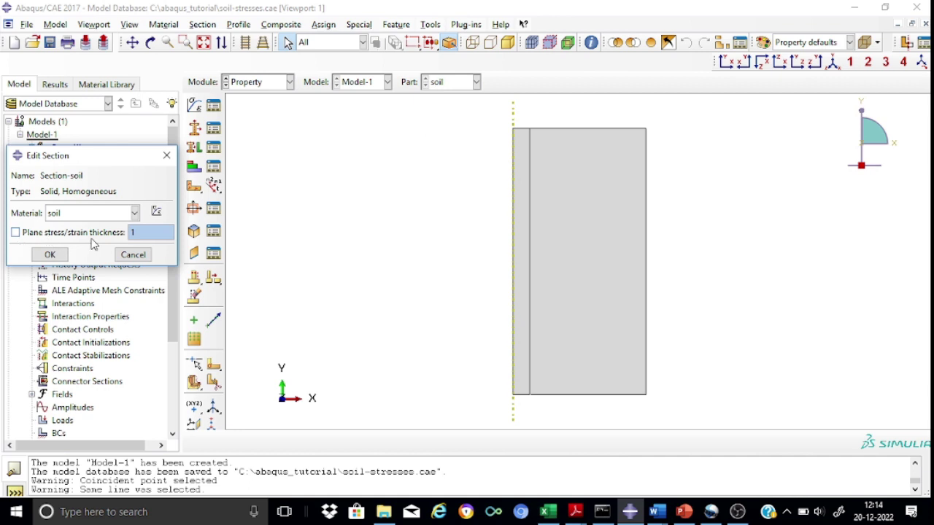
click(58, 259)
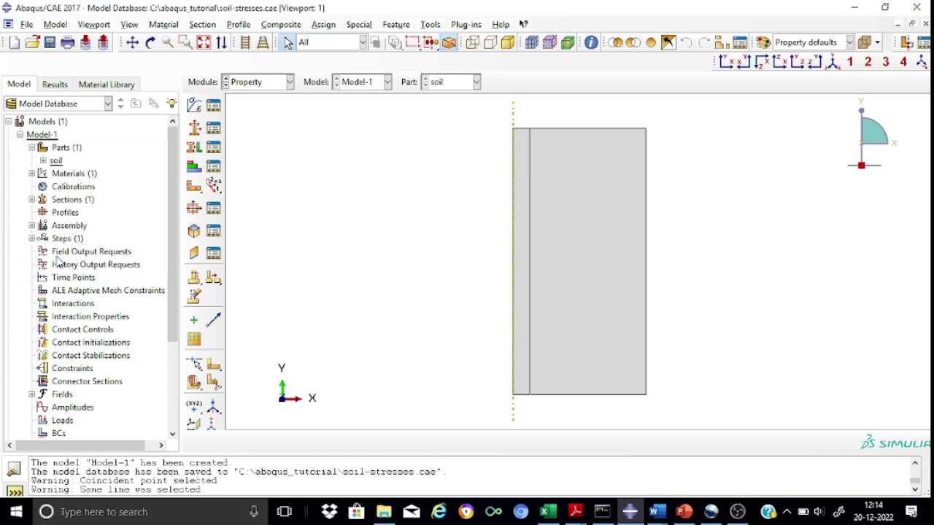
Step: Assign Section-soil to the whole soil part, including both partitioned regions, with thickness taken from the section
click(194, 149)
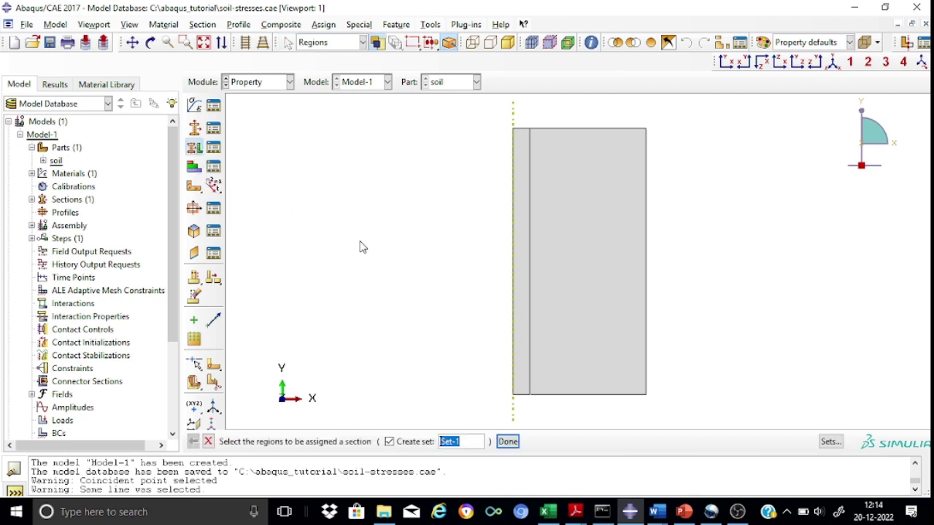
drag(471, 108, 726, 305)
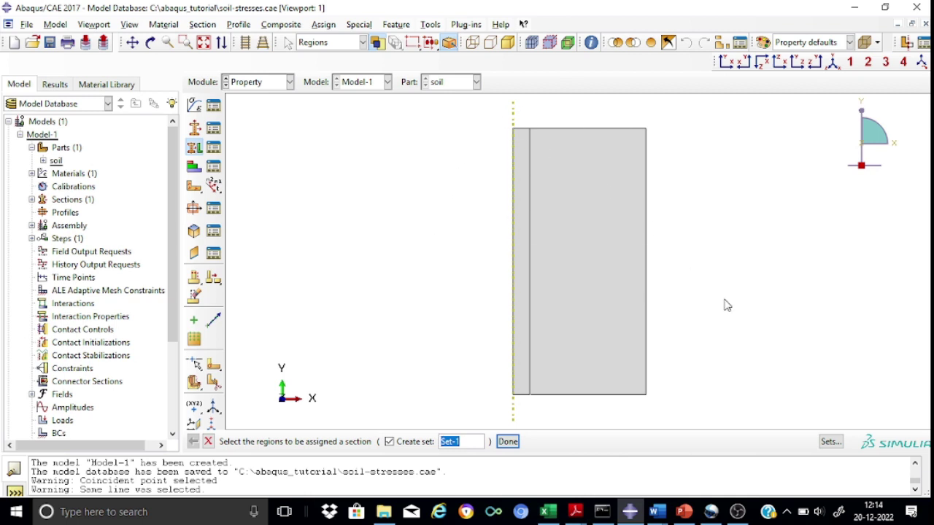
click(509, 442)
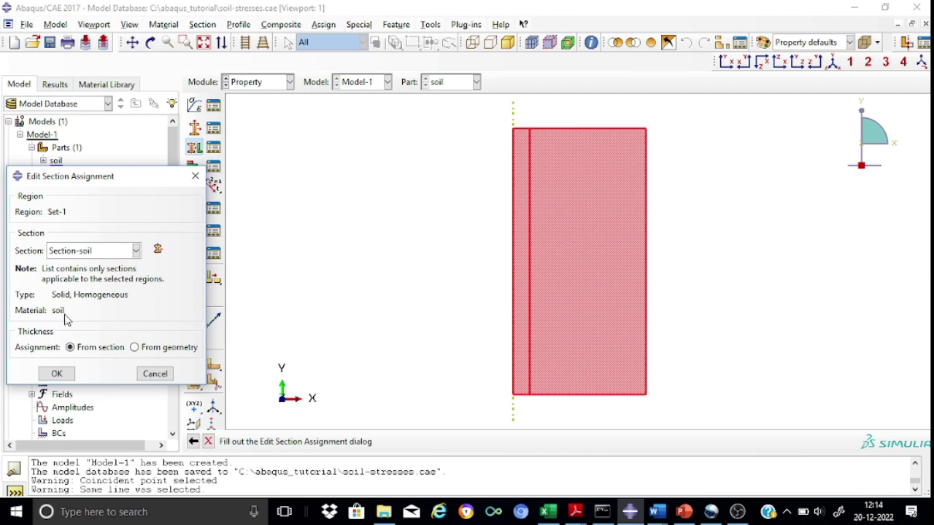
click(62, 374)
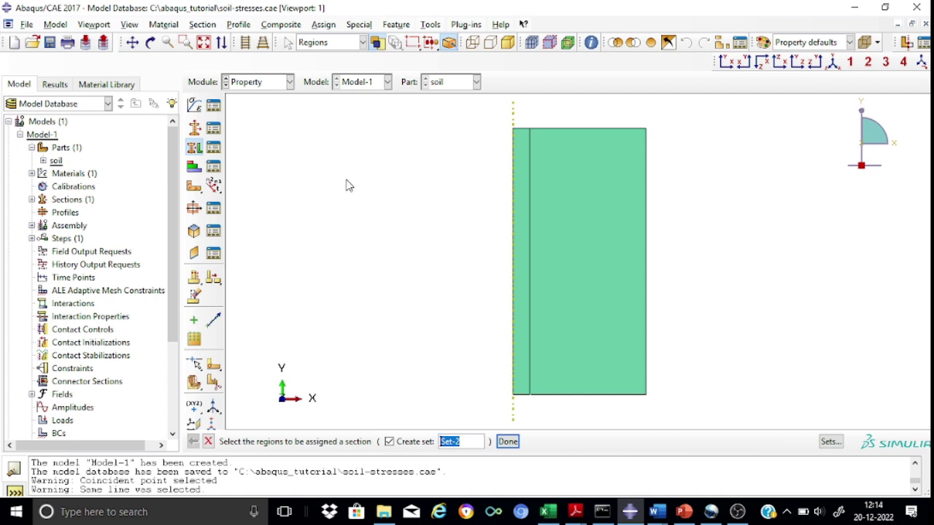
Step: Switch to the Assembly module and create a dependent instance of the soil part
click(290, 82)
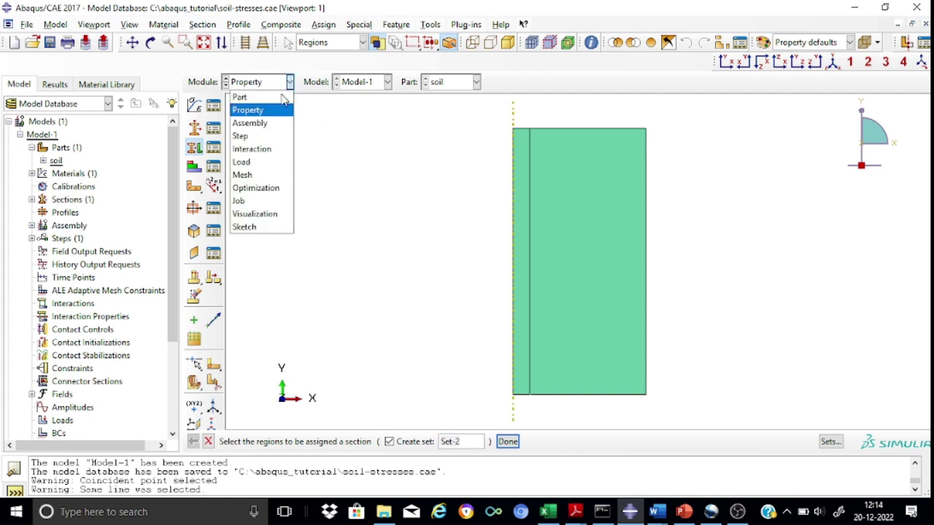
click(270, 124)
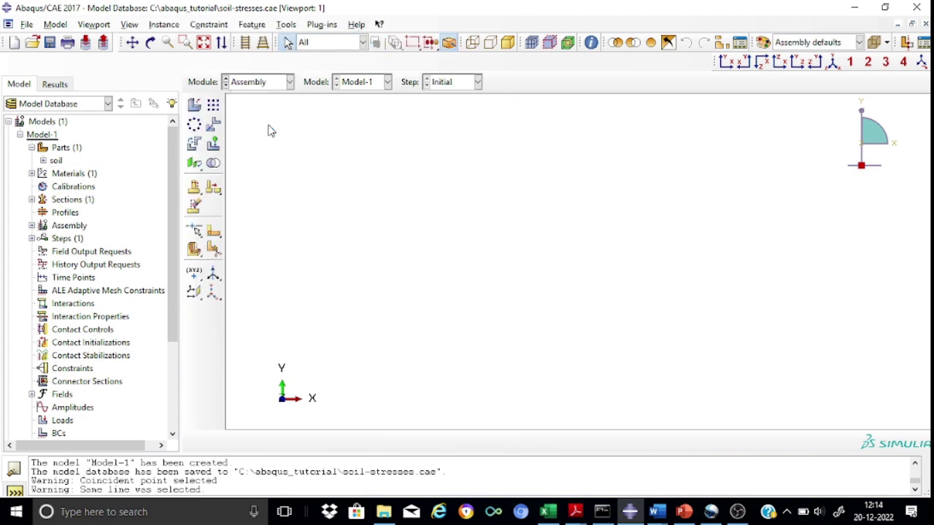
click(194, 105)
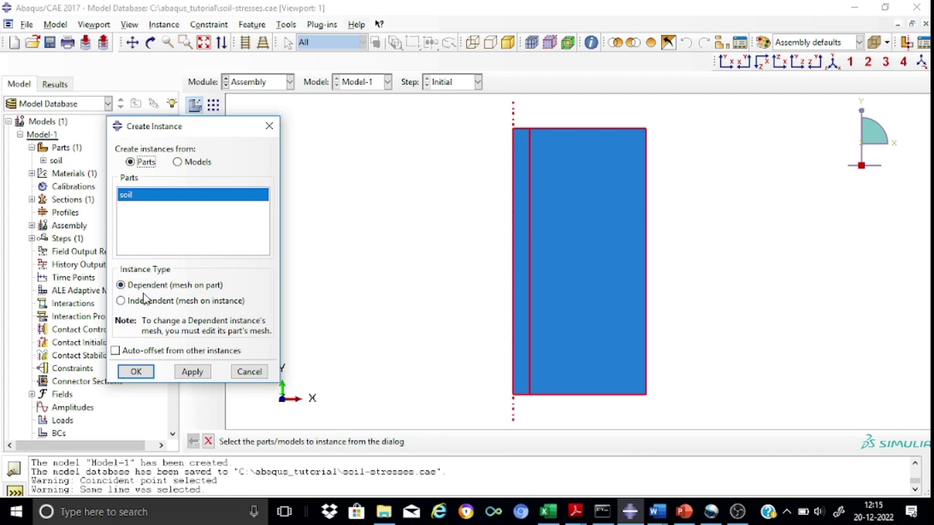
click(137, 372)
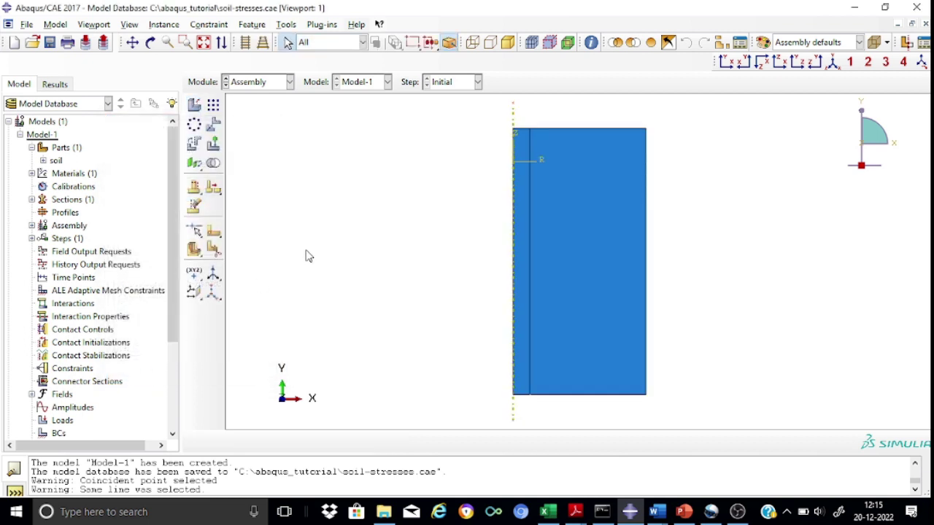
Step: Switch to the Step module and create a Static, General step named Step-soil after Initial, keeping the default settings
click(291, 83)
click(256, 140)
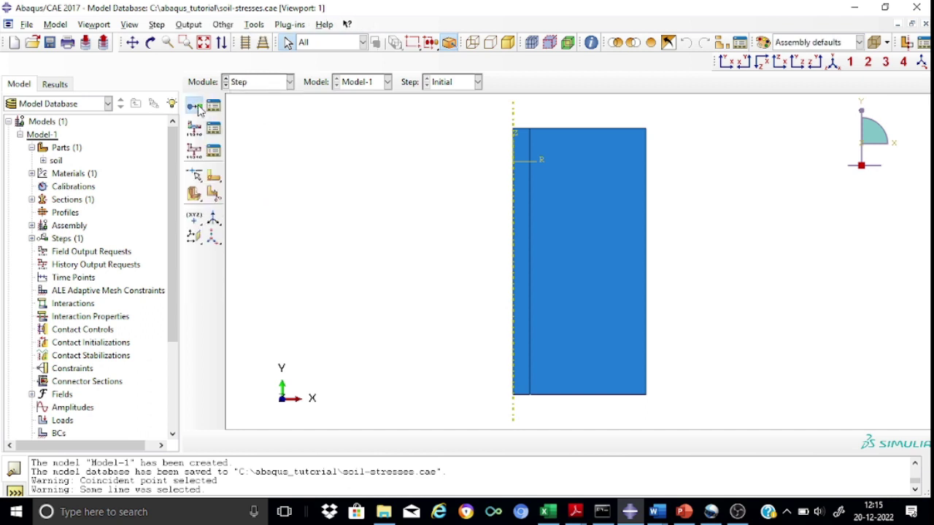
click(196, 106)
click(141, 136)
text(soil)
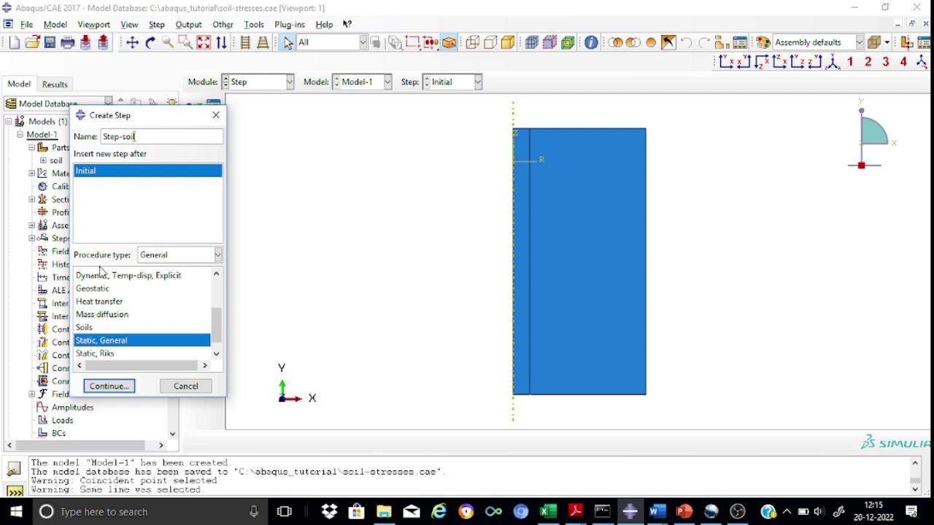
click(120, 387)
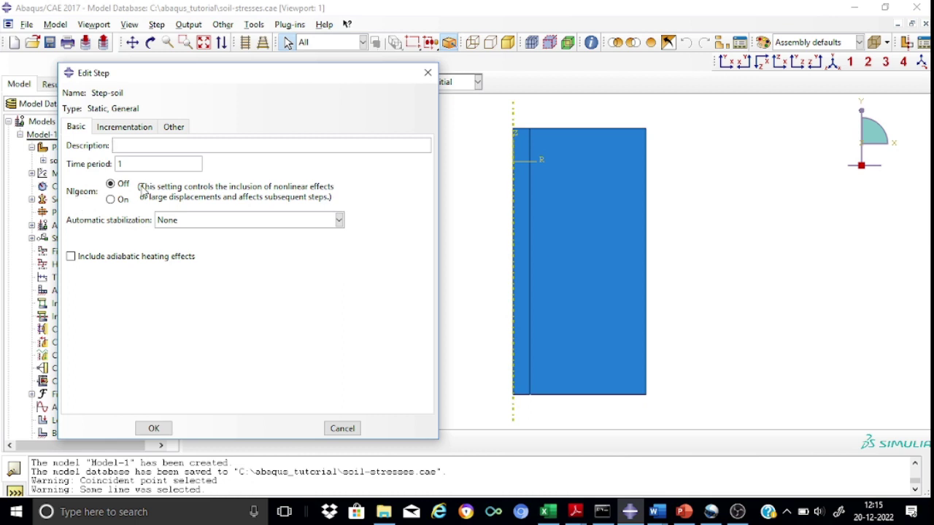
click(162, 429)
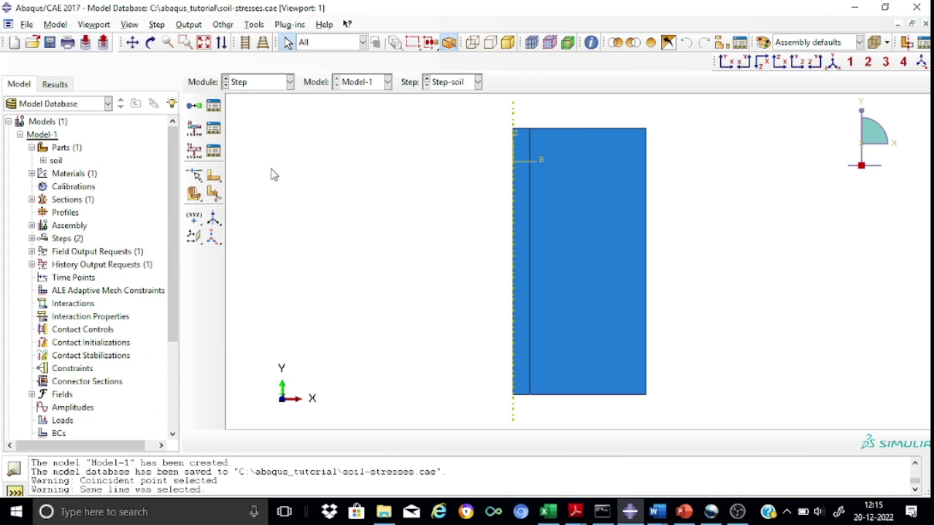
Step: Create a field output request named F-Output-soil for Step-soil that outputs all stress variables over the whole model
click(193, 130)
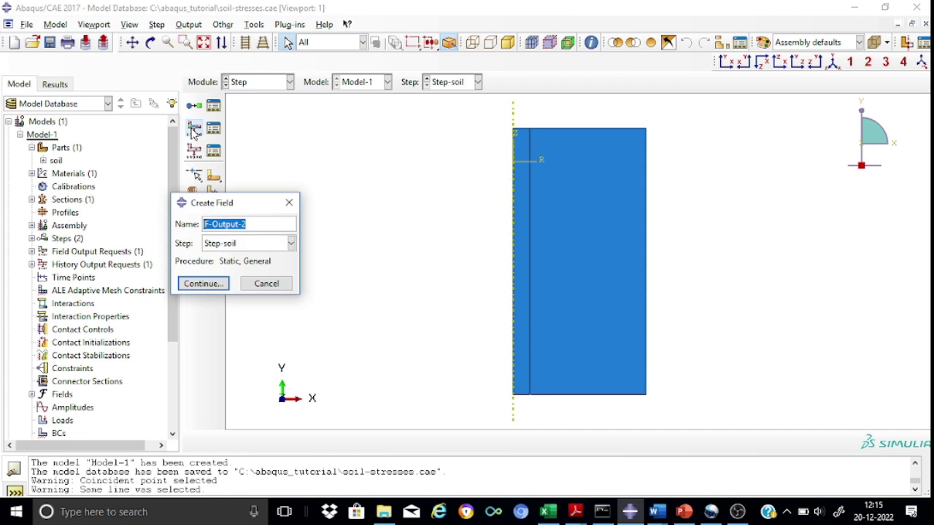
click(248, 224)
key(BackSpace)
text(soil)
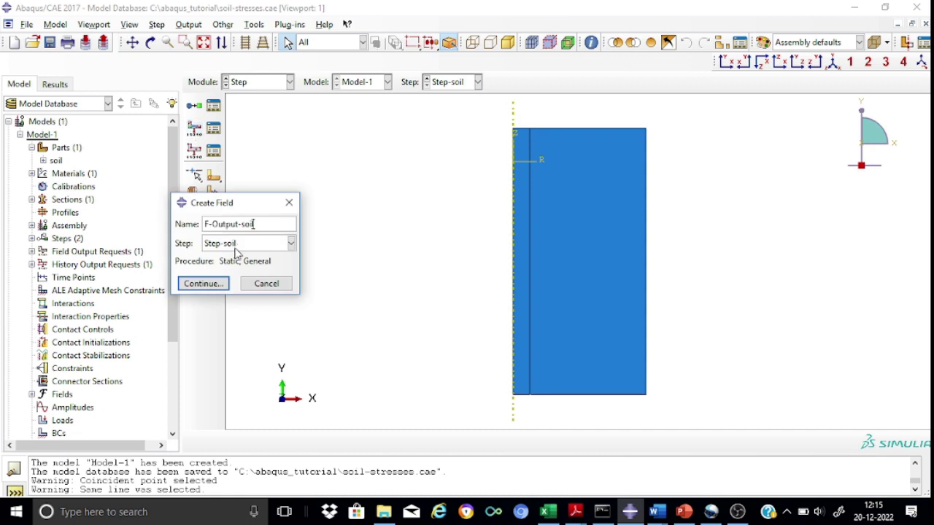
click(213, 285)
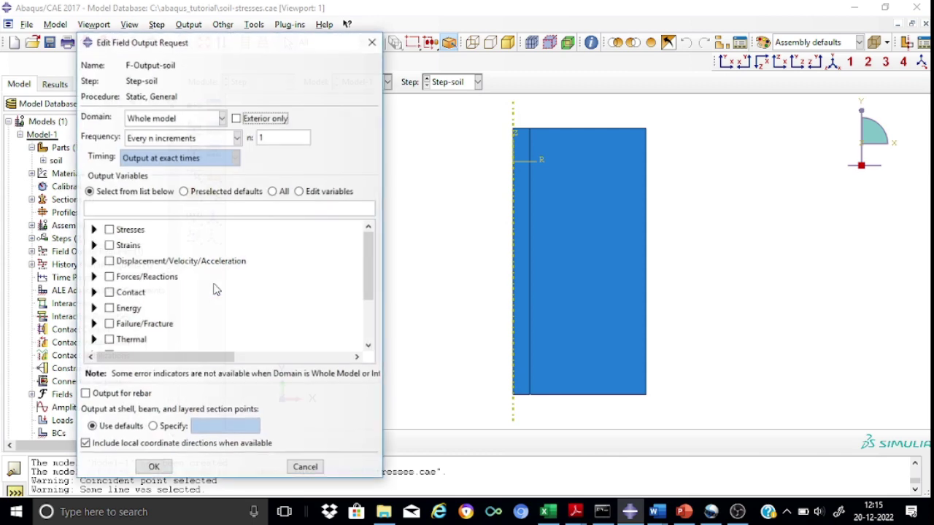
click(109, 230)
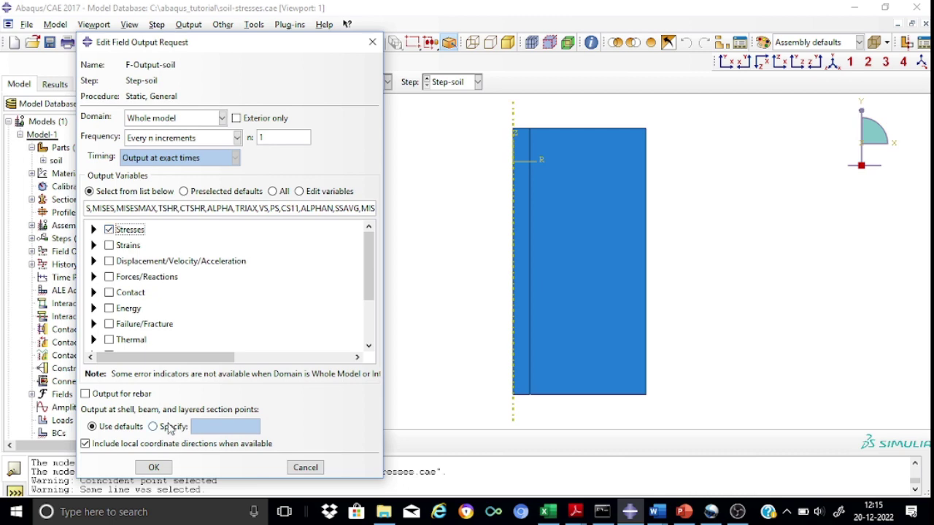
click(153, 467)
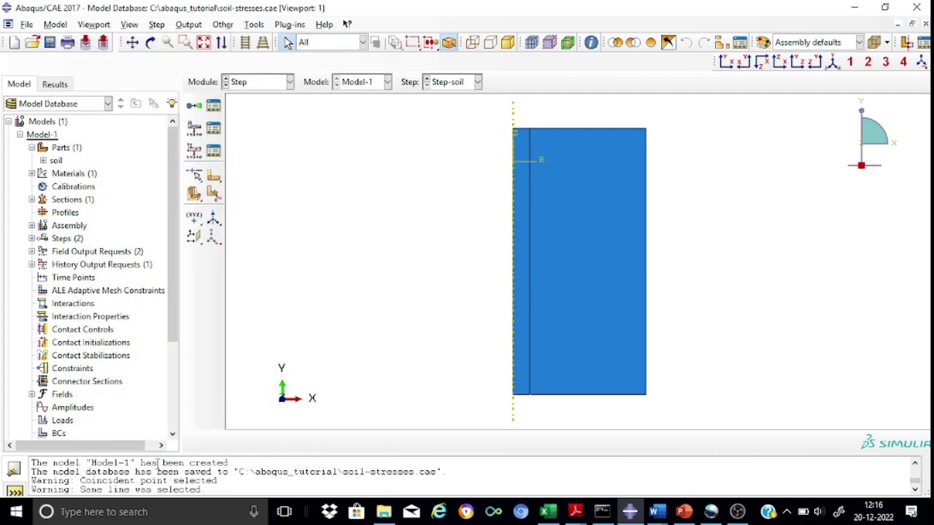
Step: Switch to the Load module and start a Symmetry/Antisymmetry/Encastre boundary condition named BC-symmetry in the Initial step
click(290, 83)
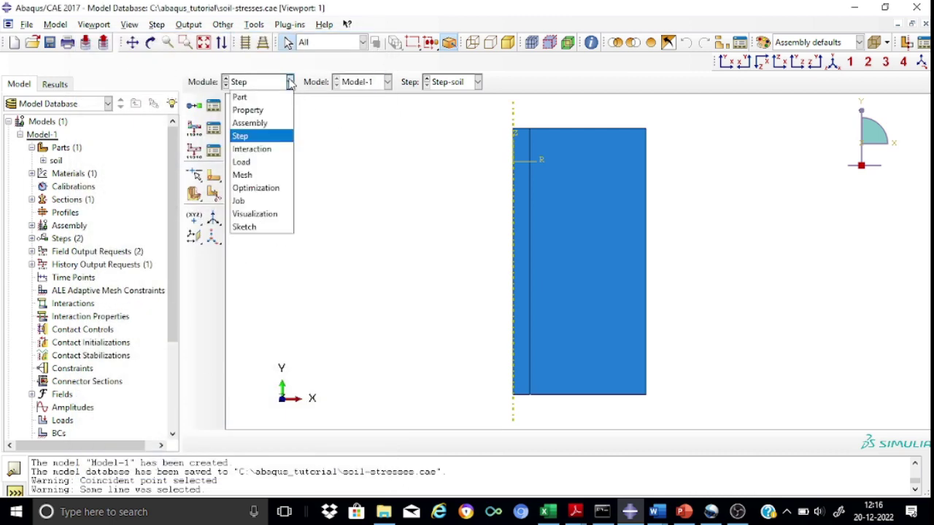
click(259, 162)
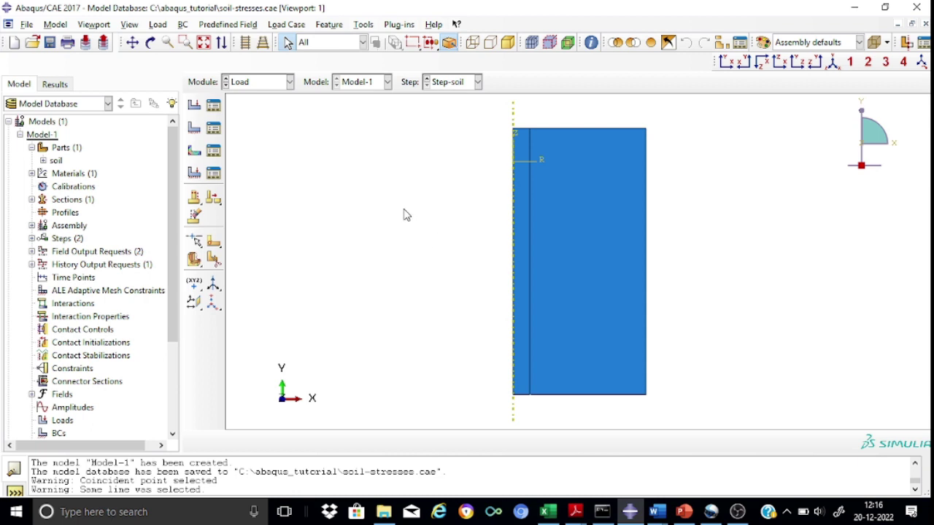
click(194, 129)
click(69, 176)
text(symmetry)
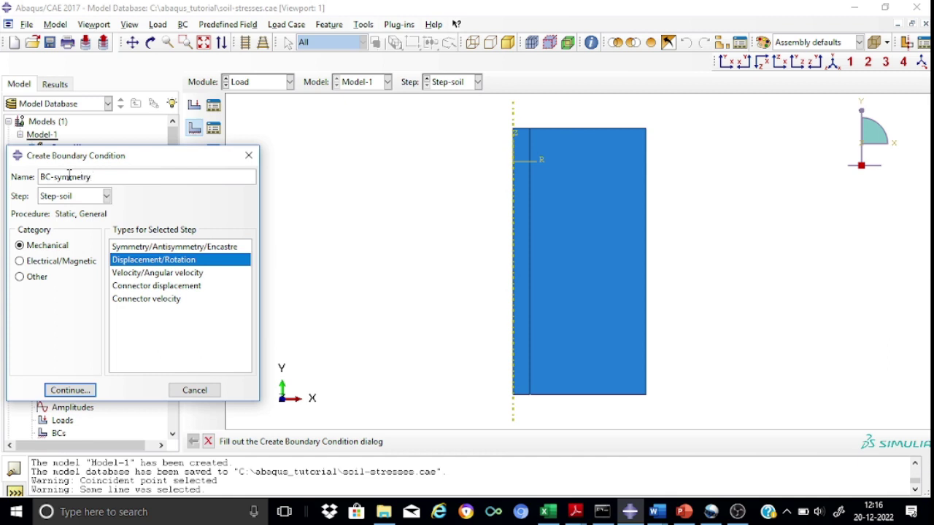
click(107, 196)
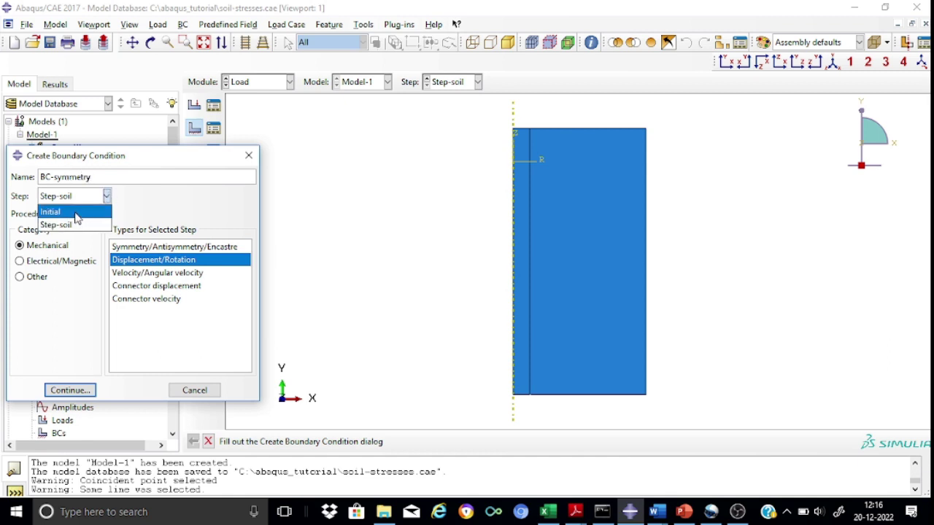
click(77, 212)
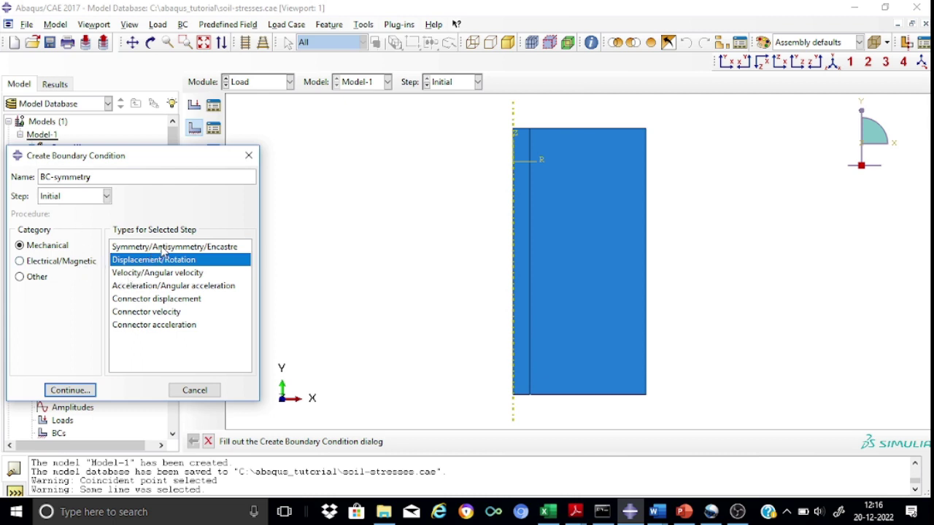
click(163, 248)
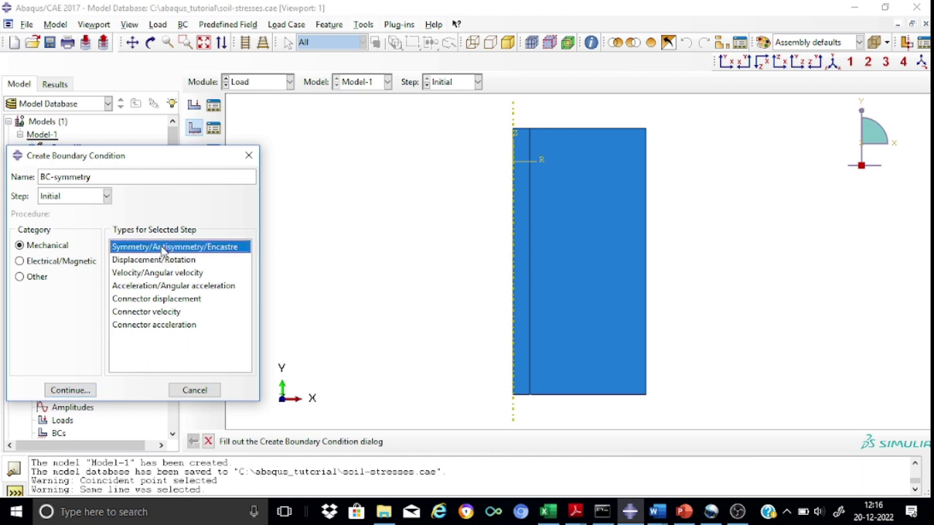
click(61, 392)
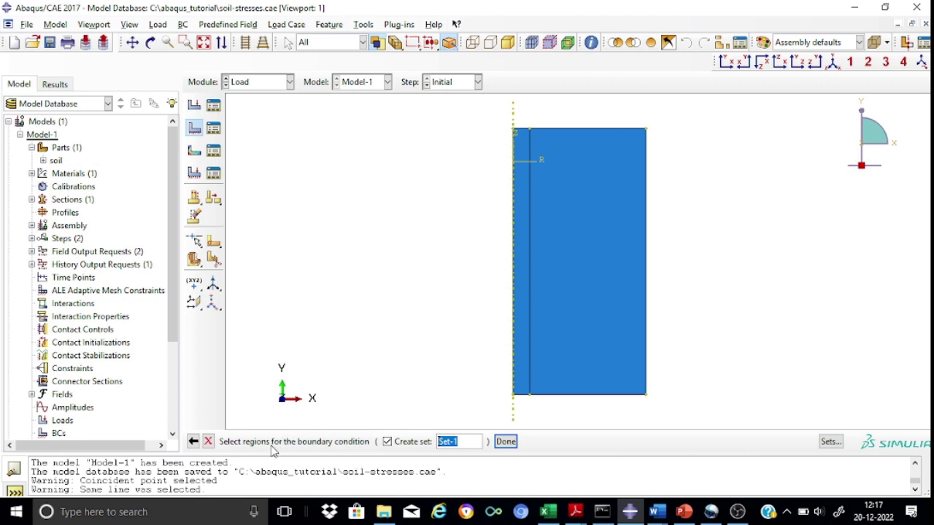
Step: Apply the XSYMM condition (U1 = UR2 = UR3 = 0) to the soil's vertical edge on the symmetry axis
click(514, 270)
click(505, 441)
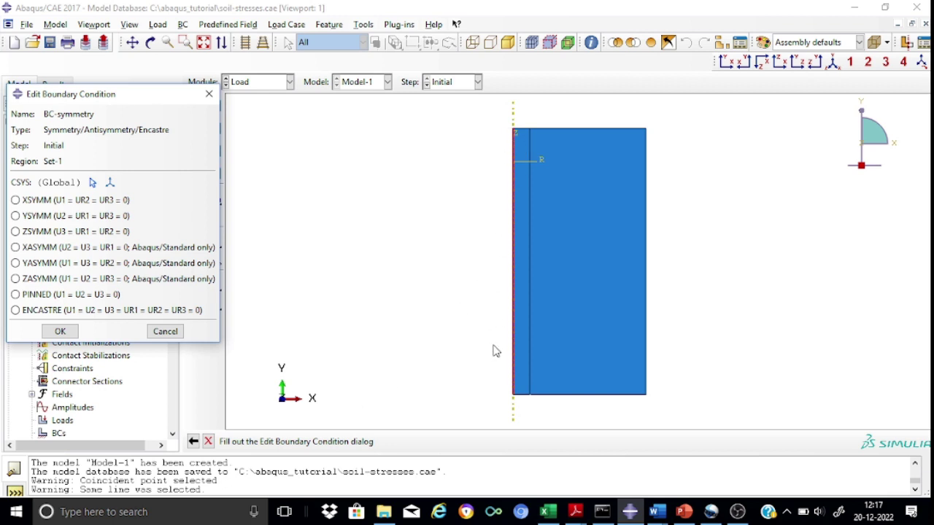
click(16, 201)
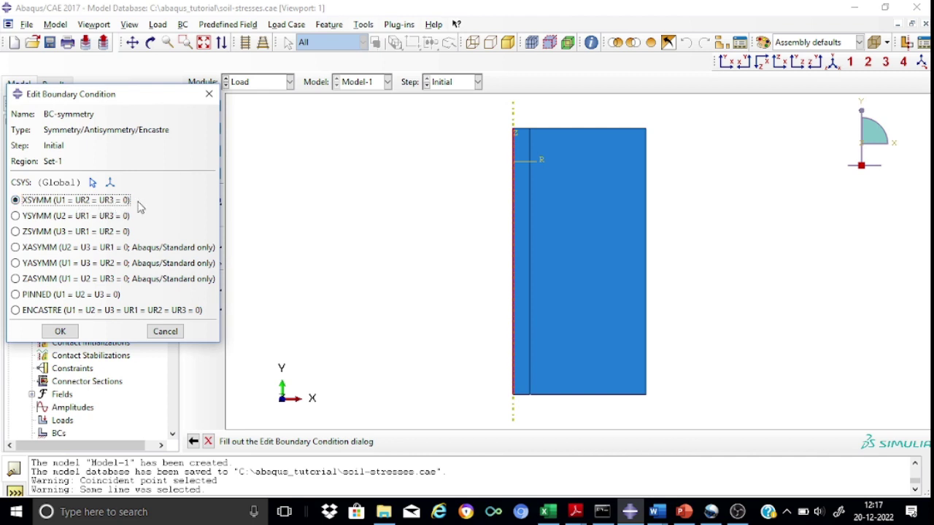
click(63, 332)
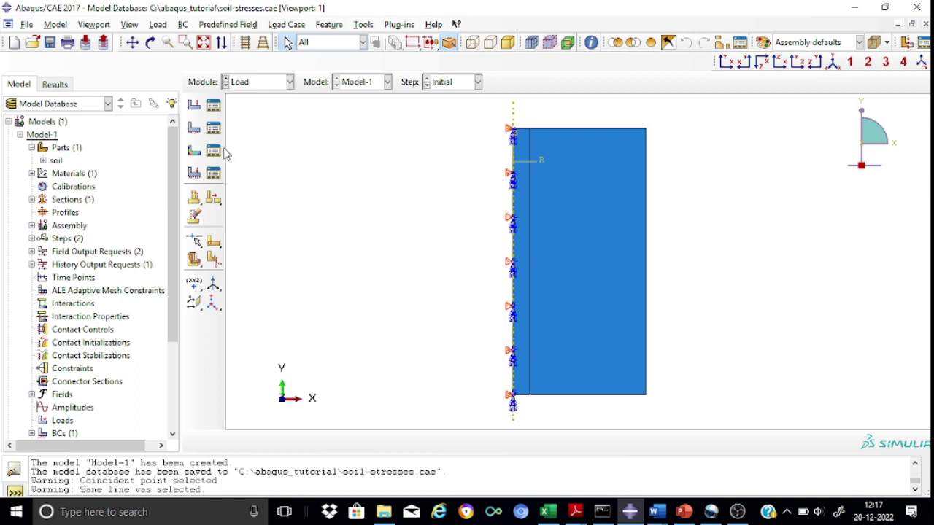
Step: Start a Displacement/Rotation boundary condition named BC-right in the Initial step
click(193, 130)
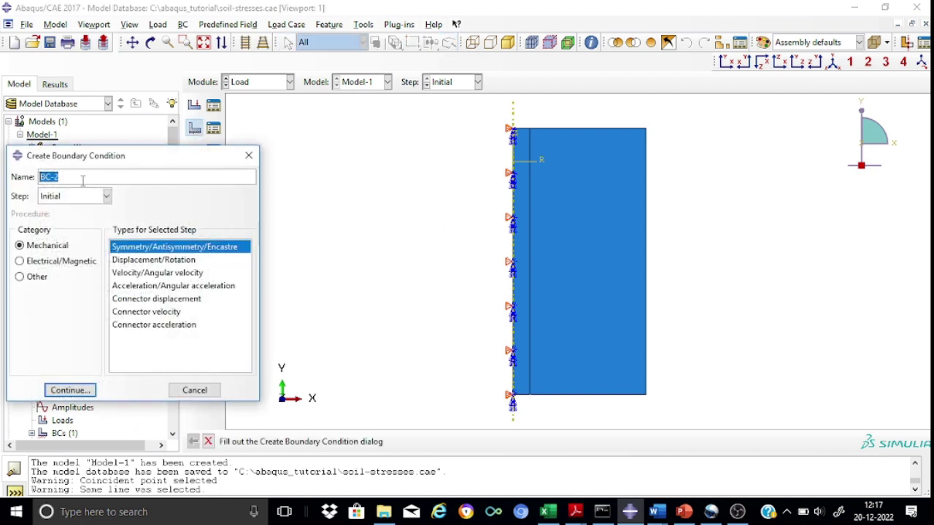
click(60, 180)
text(right)
click(125, 263)
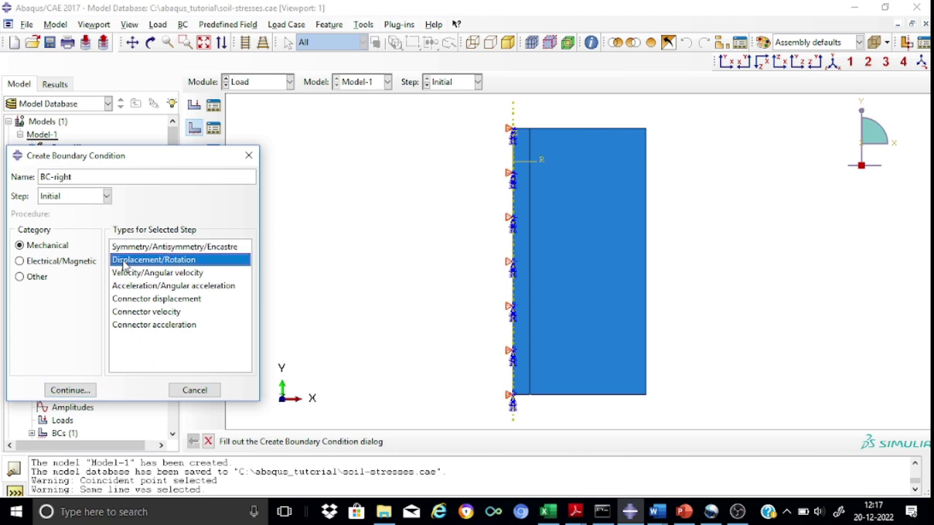
click(81, 395)
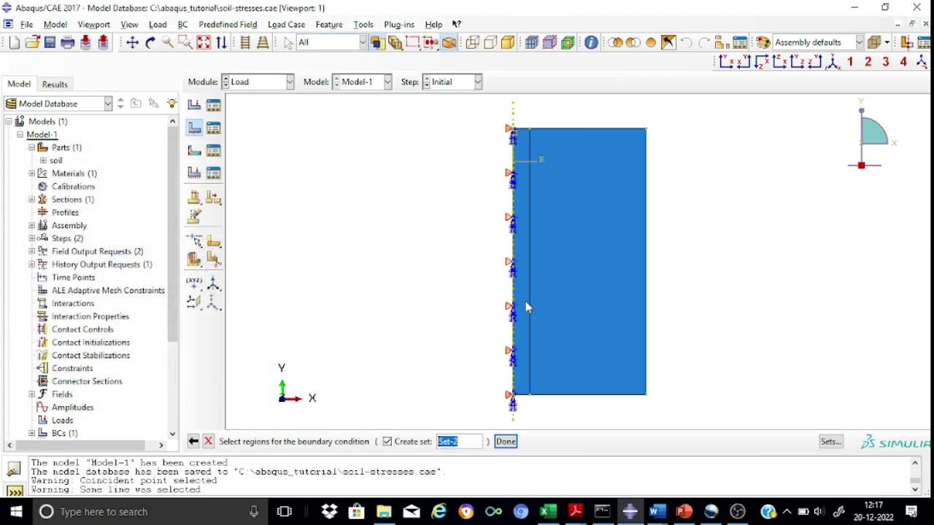
Step: Restrain U1 along the soil's outer vertical edge, opposite the symmetry axis
click(647, 291)
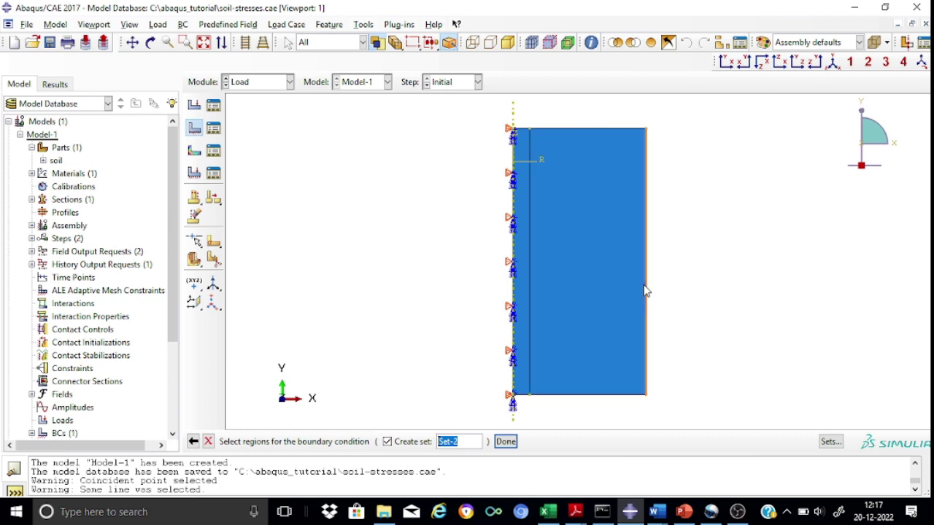
click(506, 442)
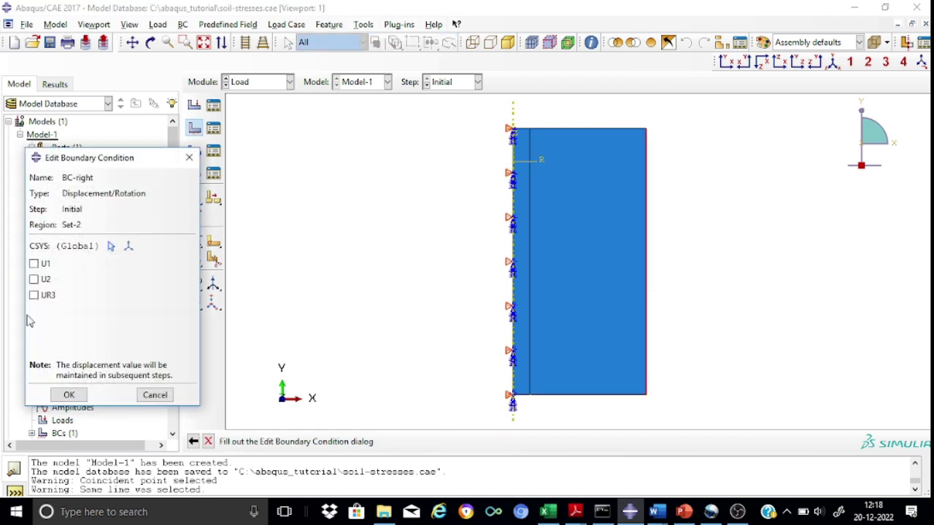
click(36, 265)
click(64, 395)
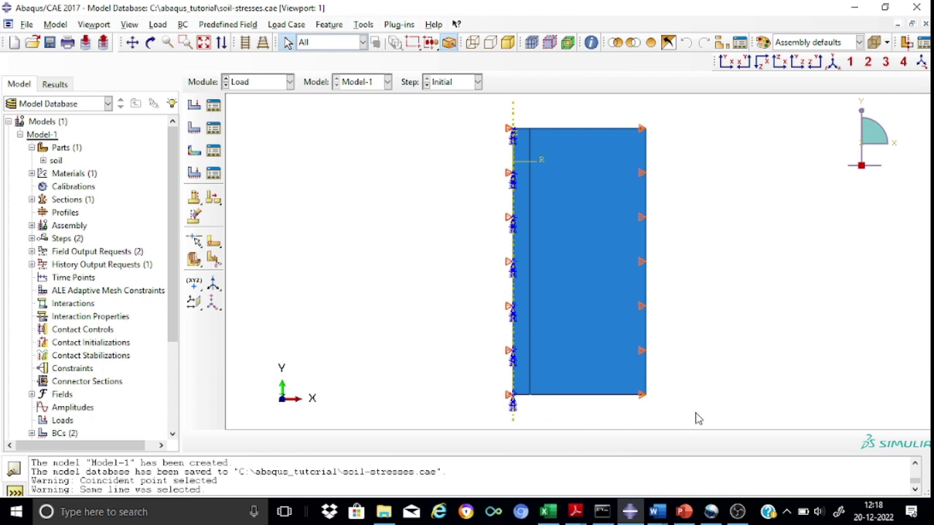
Step: Start a Displacement/Rotation boundary condition named BC-bottom in the Initial step
click(195, 129)
click(79, 177)
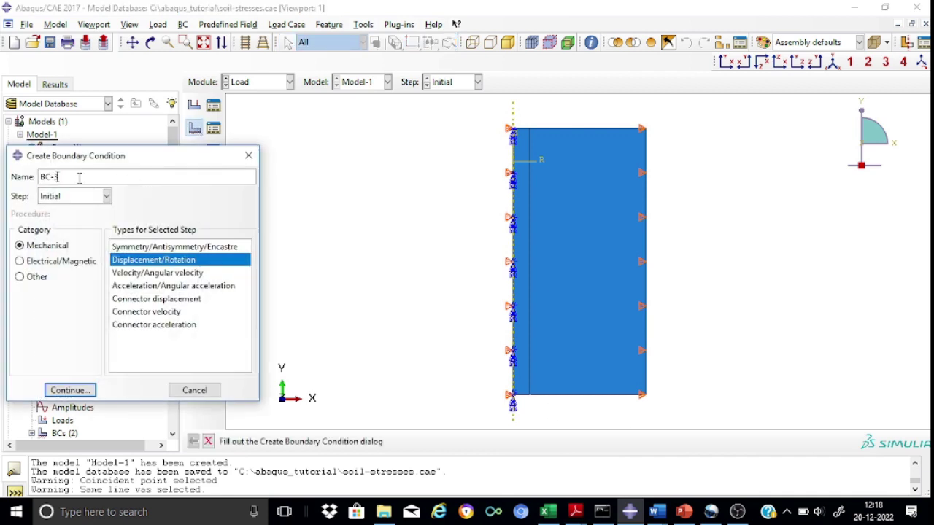
text(bottom)
click(86, 391)
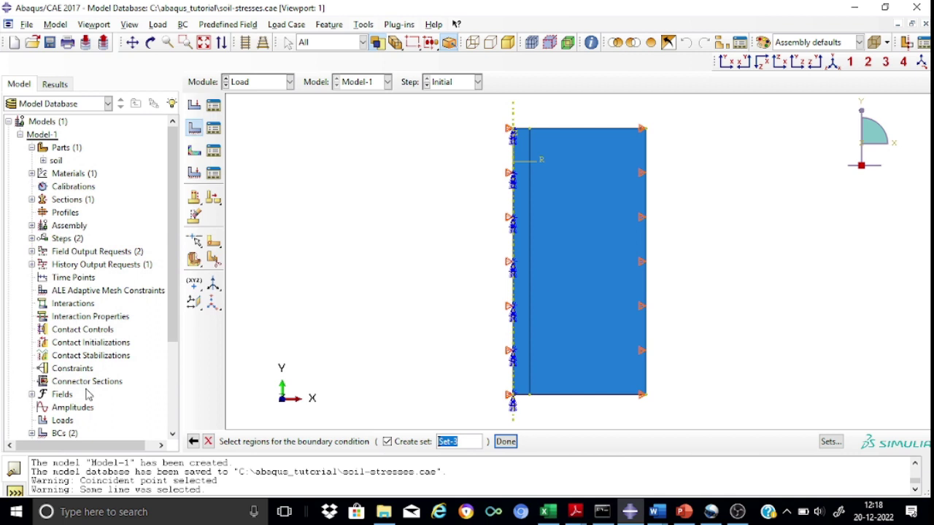
Step: Restrain U1 and U2 along the full bottom edge of the soil
click(602, 394)
click(582, 397)
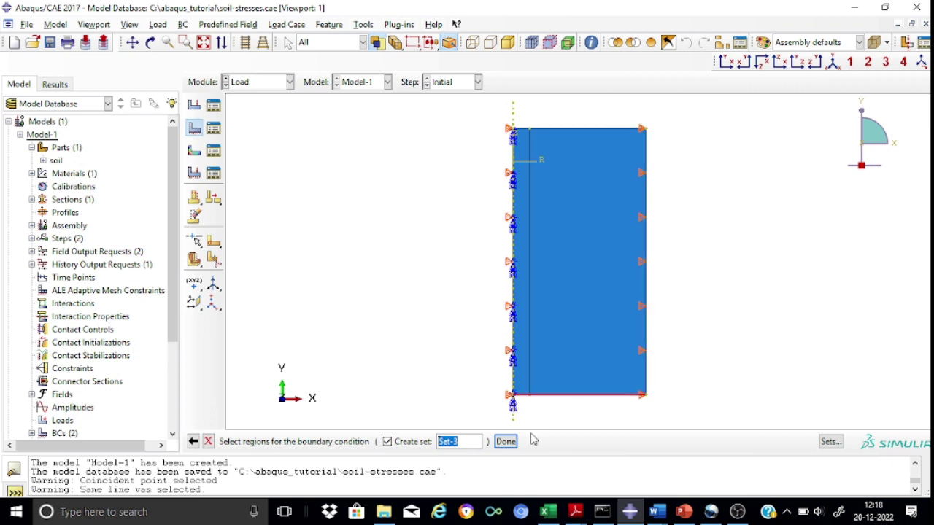
click(509, 443)
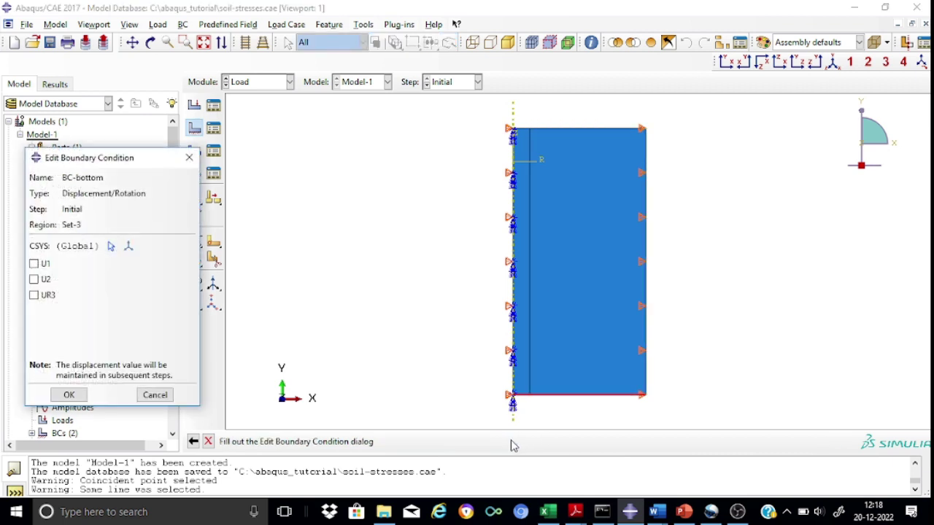
click(34, 263)
click(34, 279)
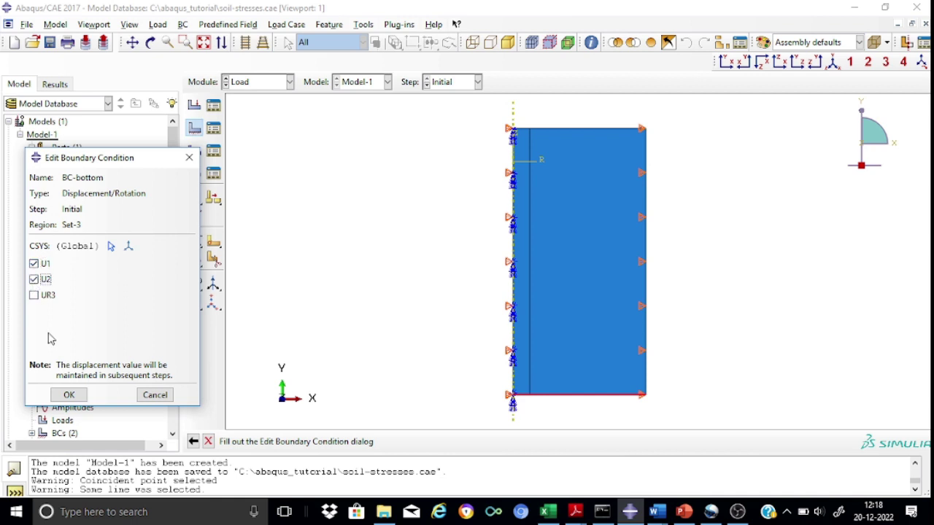
click(68, 395)
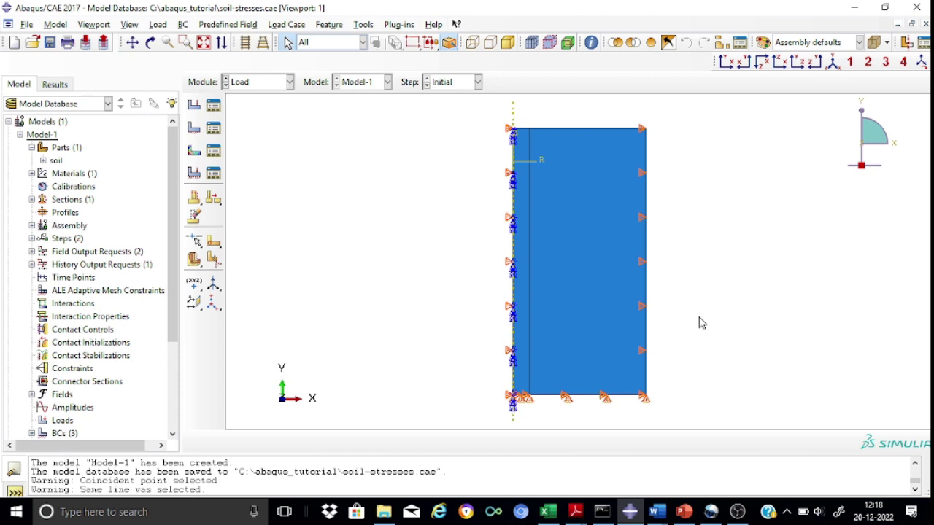
Step: Start a mechanical Concentrated force load named Load-soil in Step-soil
click(192, 105)
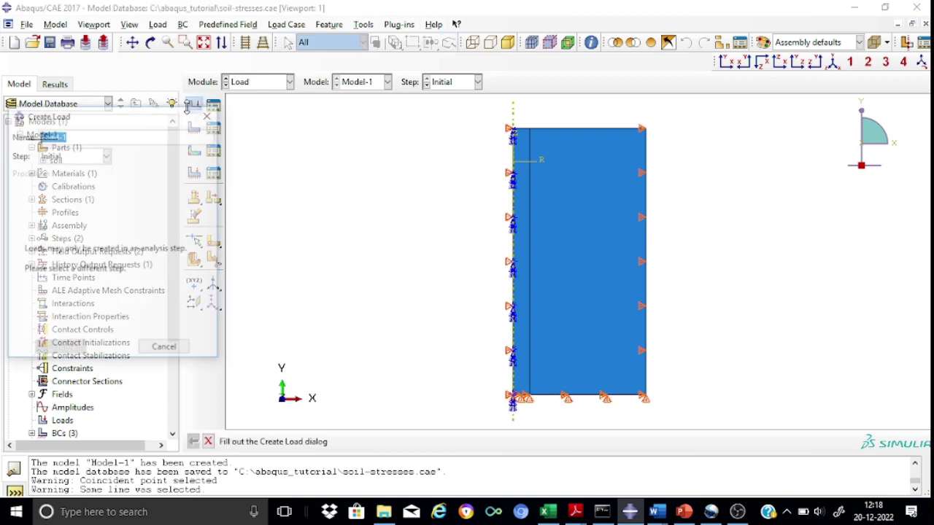
click(75, 136)
key(BackSpace)
text(soil)
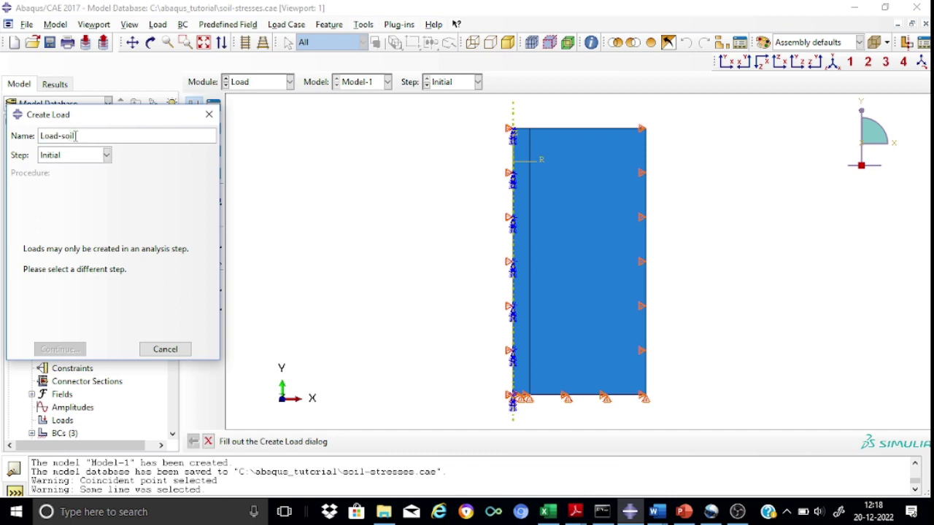
click(106, 155)
click(81, 190)
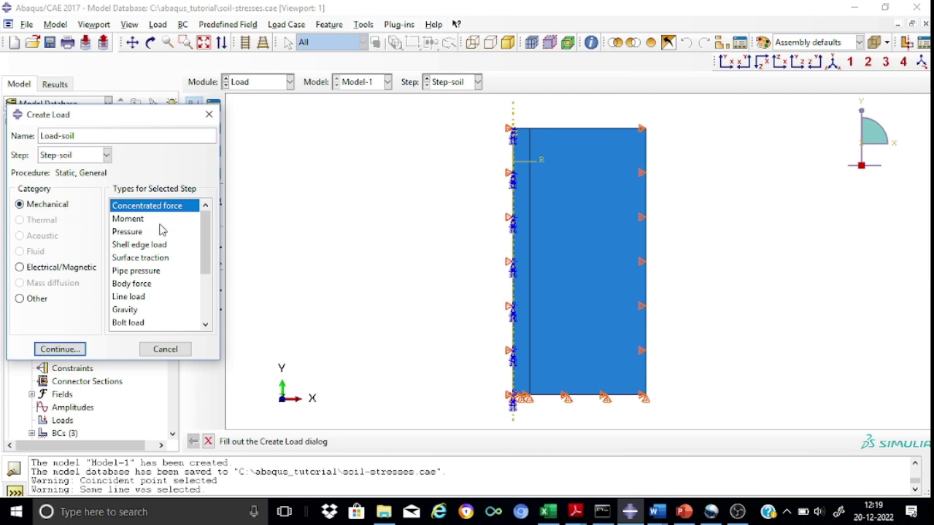
click(58, 349)
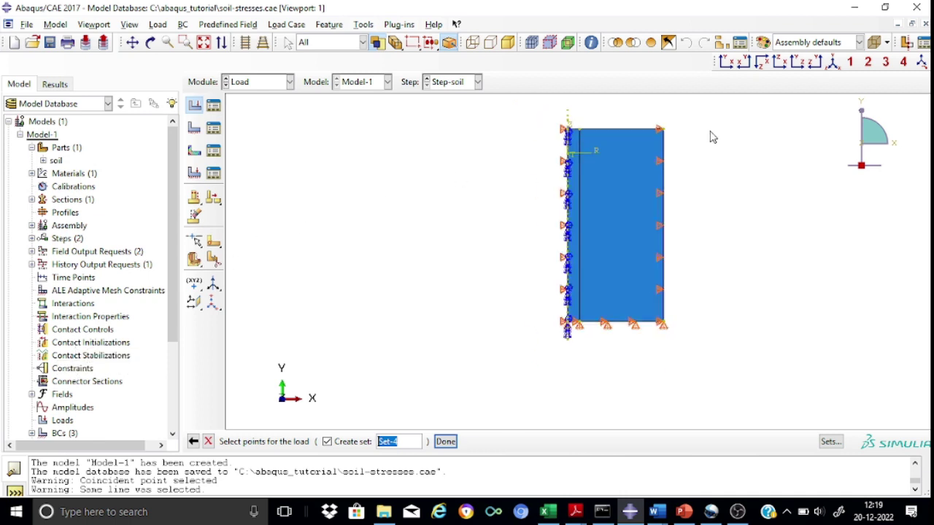
Step: Apply a CF2 force of -225 at the soil's top corner on the symmetry axis
scroll(713, 137, up, 5)
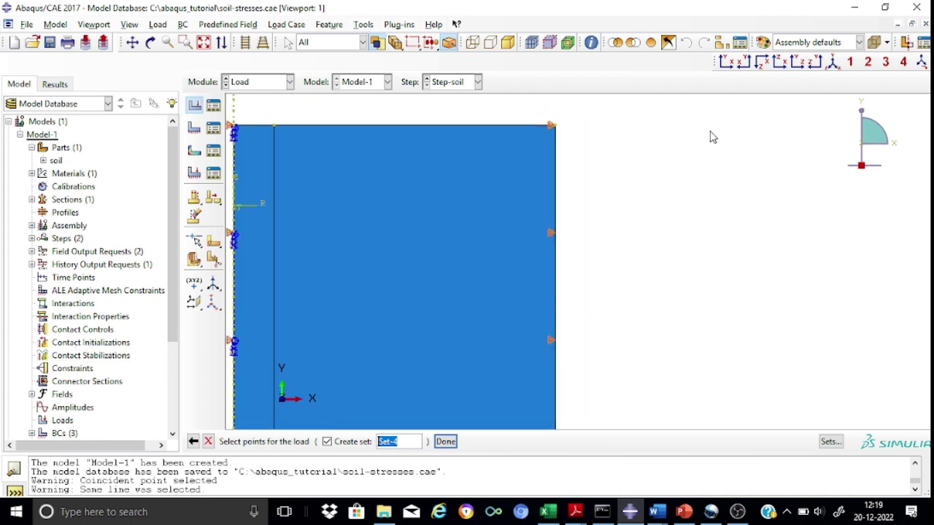
click(234, 128)
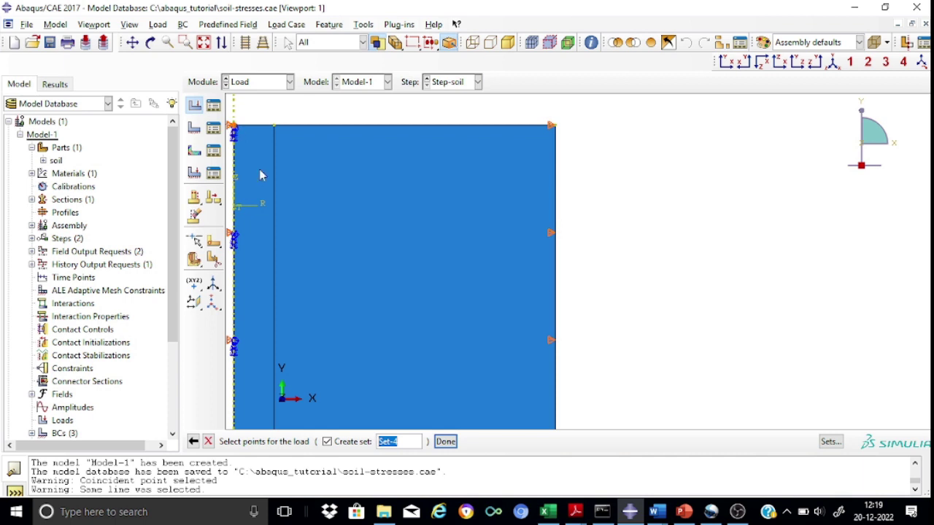
click(446, 442)
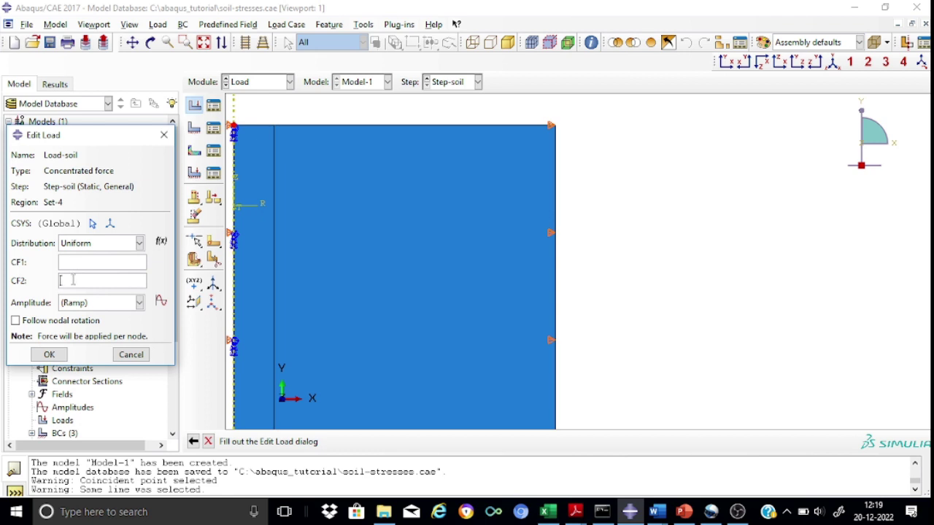
text(-225)
click(49, 354)
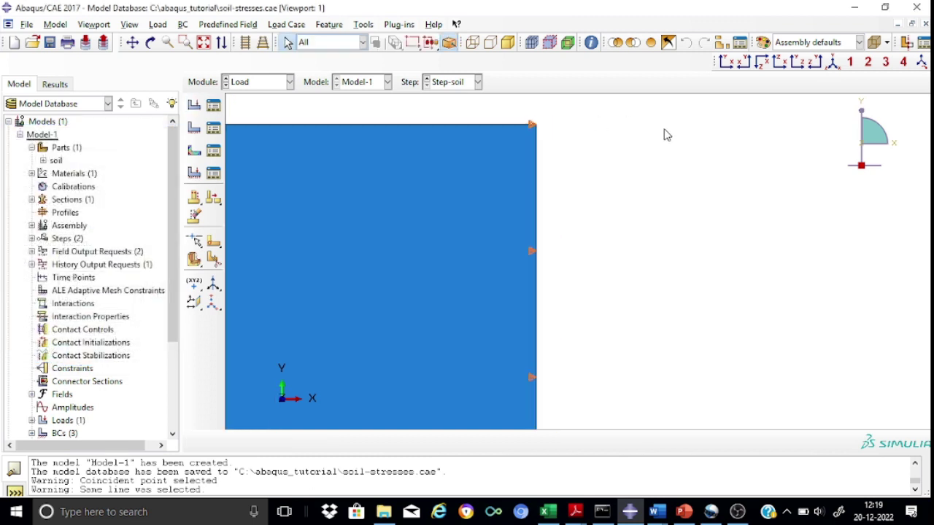
scroll(664, 134, down, 4)
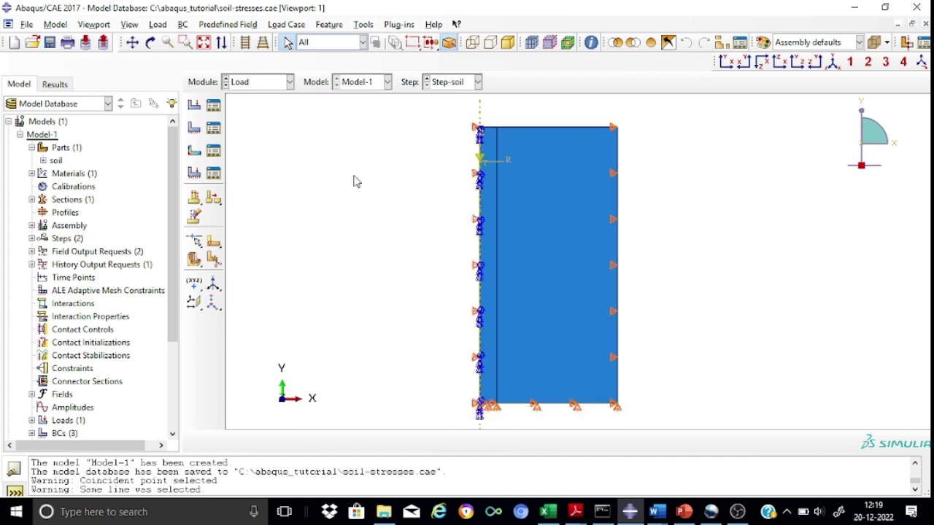
Step: Switch to the Mesh module and make the soil part, not the assembly, the object for meshing
click(289, 82)
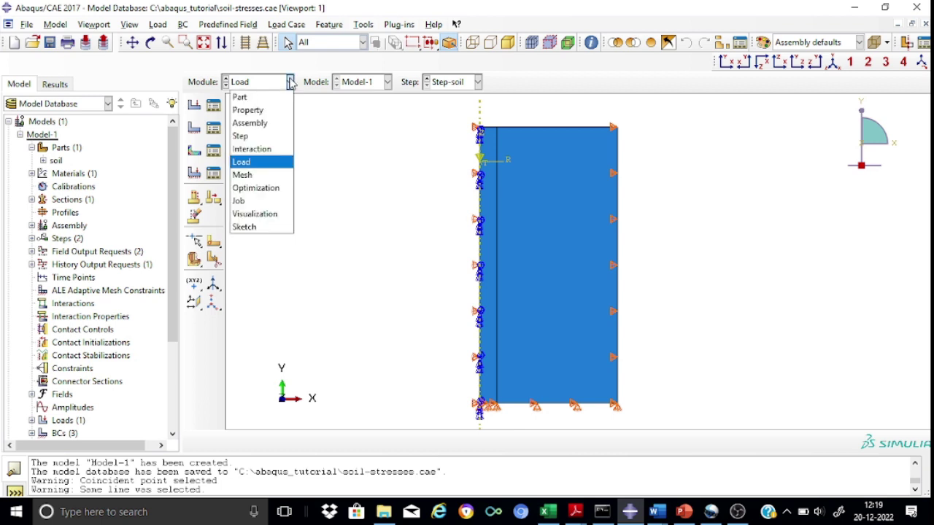
click(257, 177)
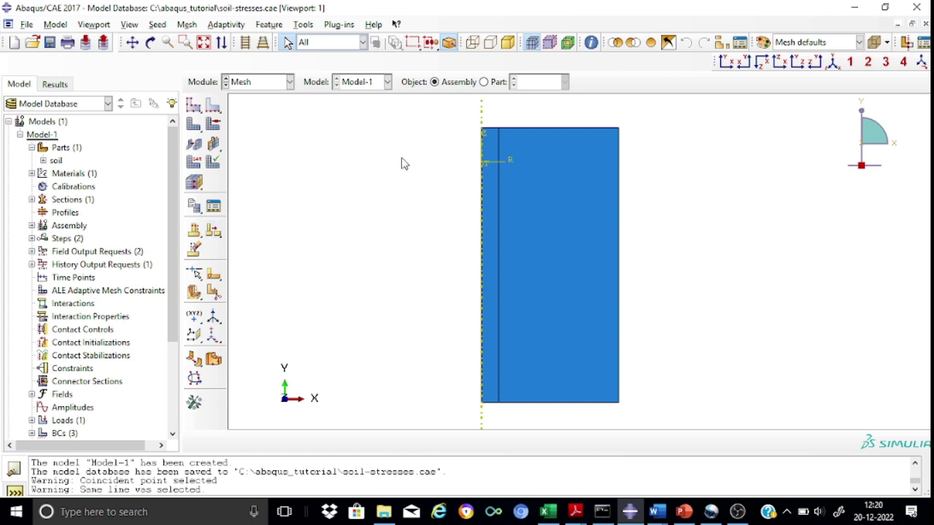
click(214, 108)
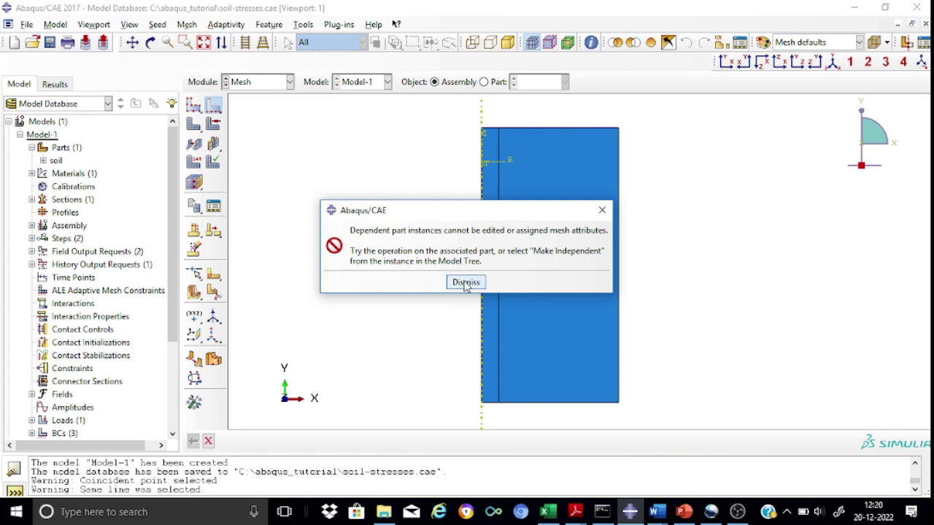
click(464, 282)
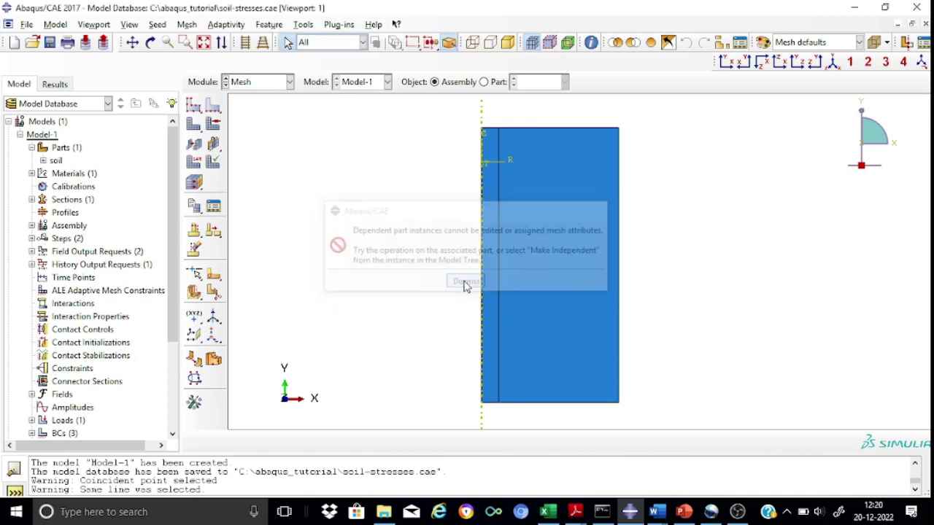
click(484, 82)
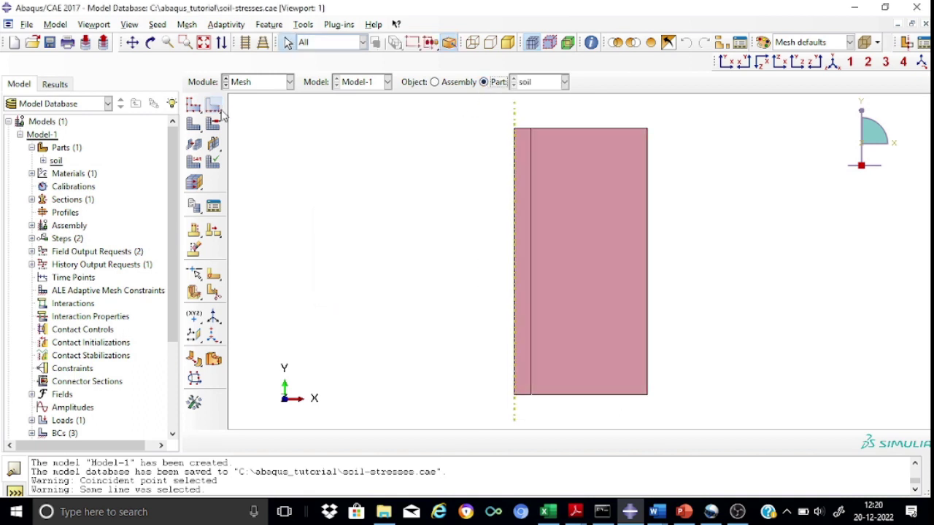
Step: Seed the short top and bottom edges of the narrow strip beside the axis by number with 6 elements and no bias
click(214, 108)
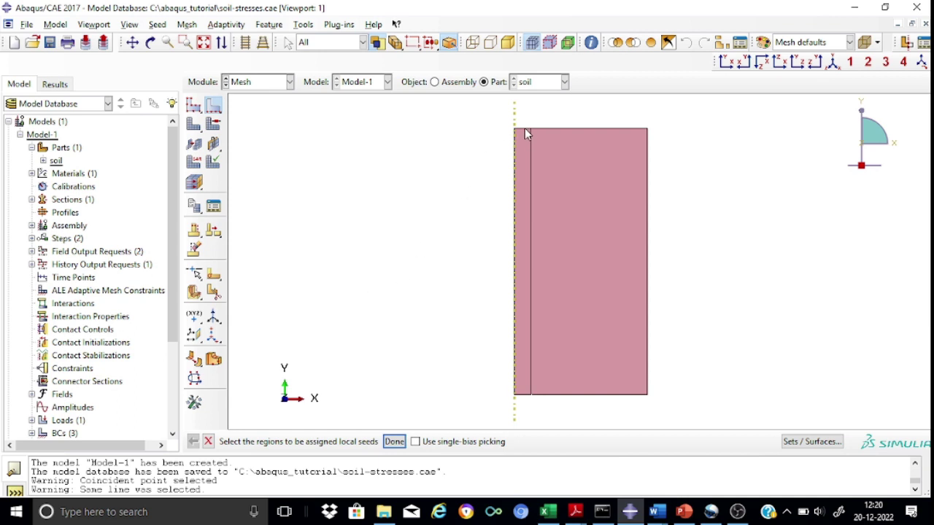
click(523, 316)
click(394, 442)
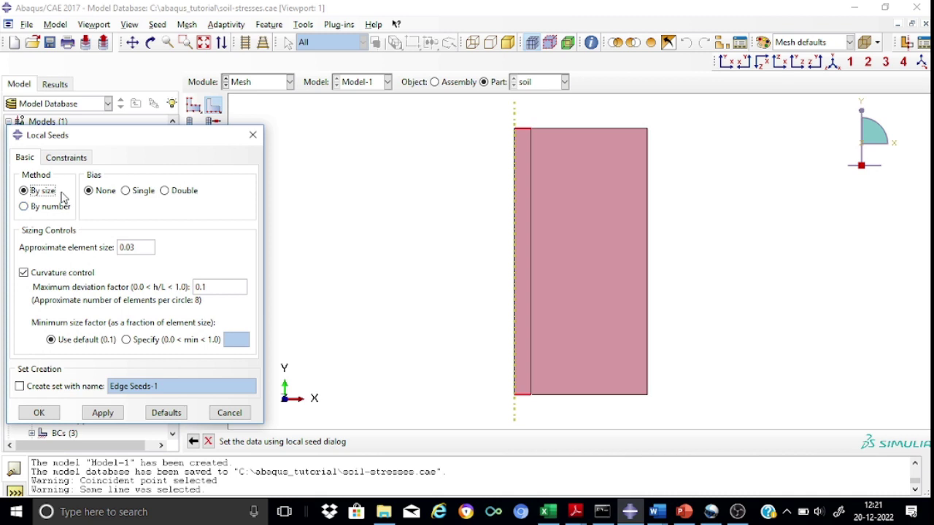
click(42, 208)
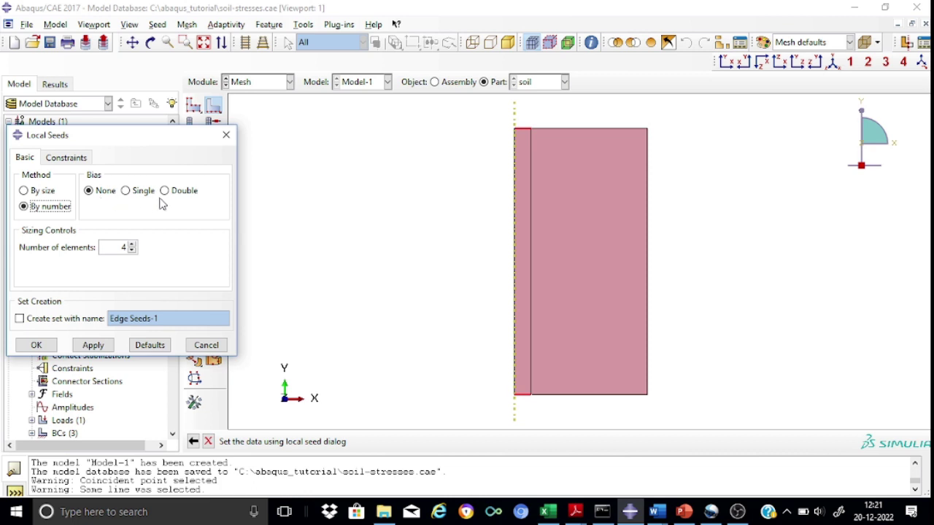
click(133, 244)
click(90, 349)
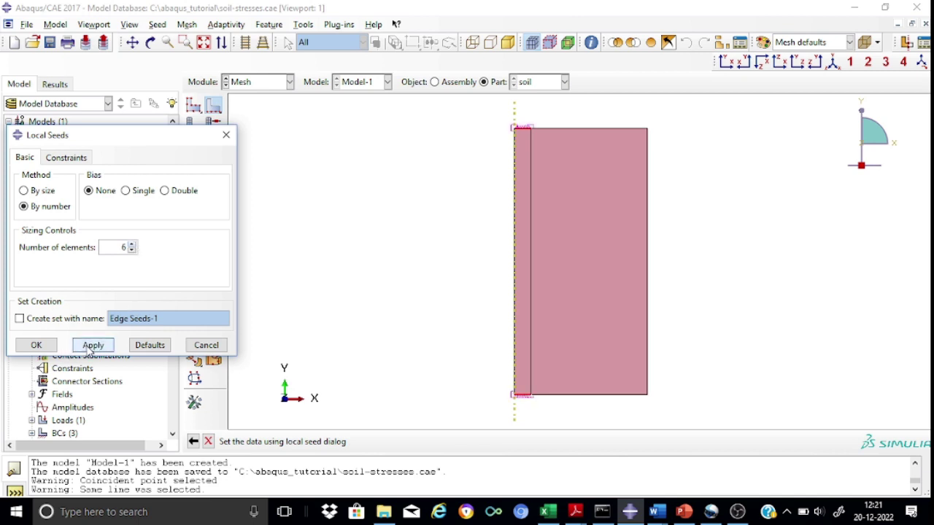
click(36, 345)
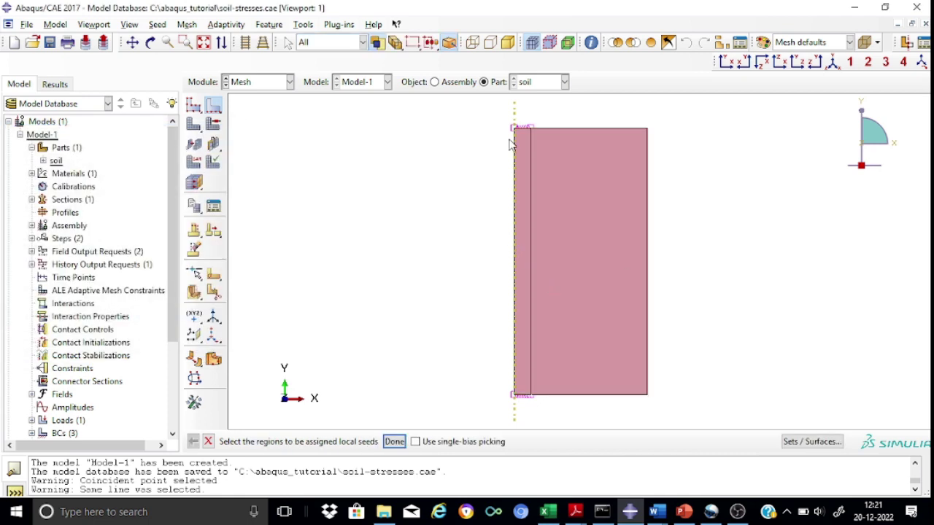
Step: Seed the wider region's top and bottom edges by number with 15 elements, single bias and a bias ratio of 4
click(522, 367)
click(697, 328)
click(564, 129)
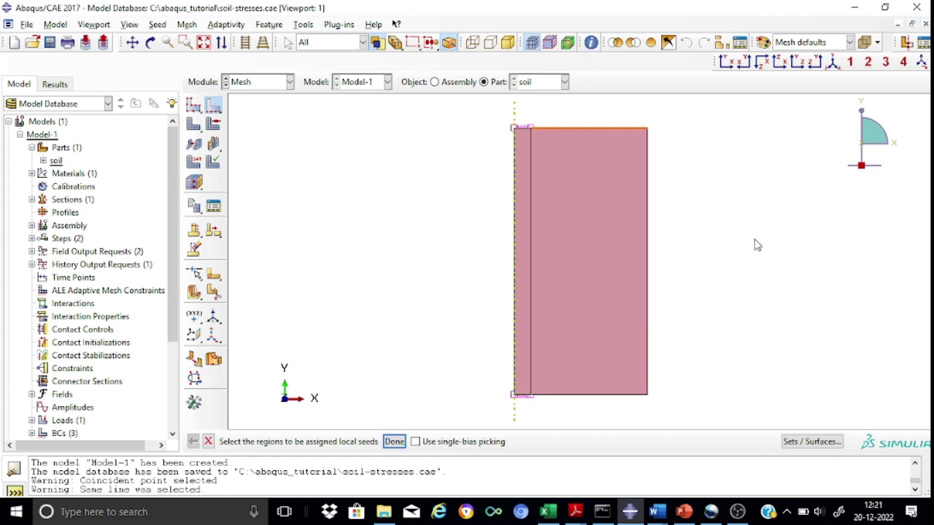
shift+click(602, 397)
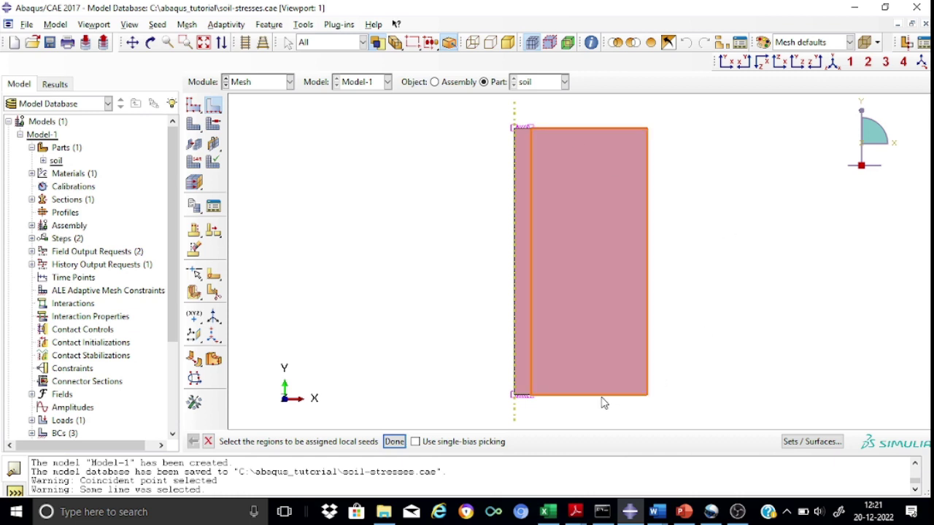
click(394, 442)
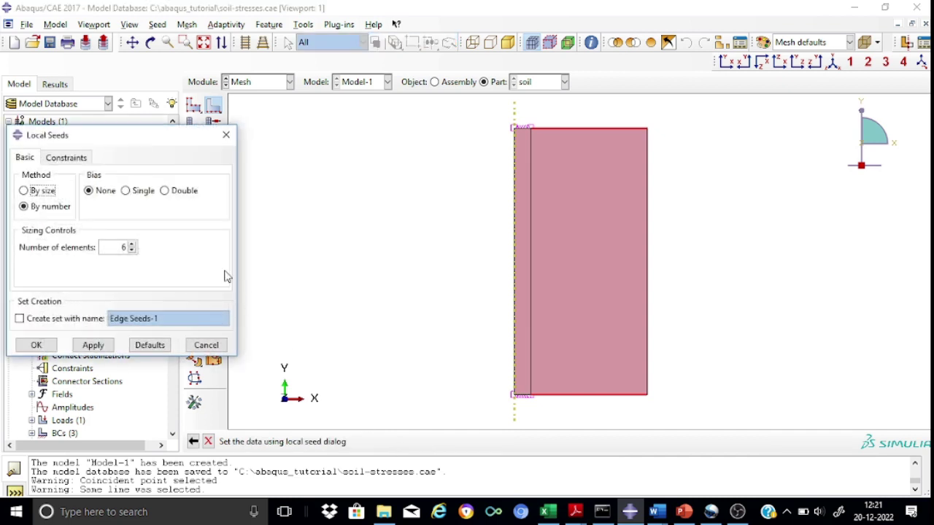
click(127, 193)
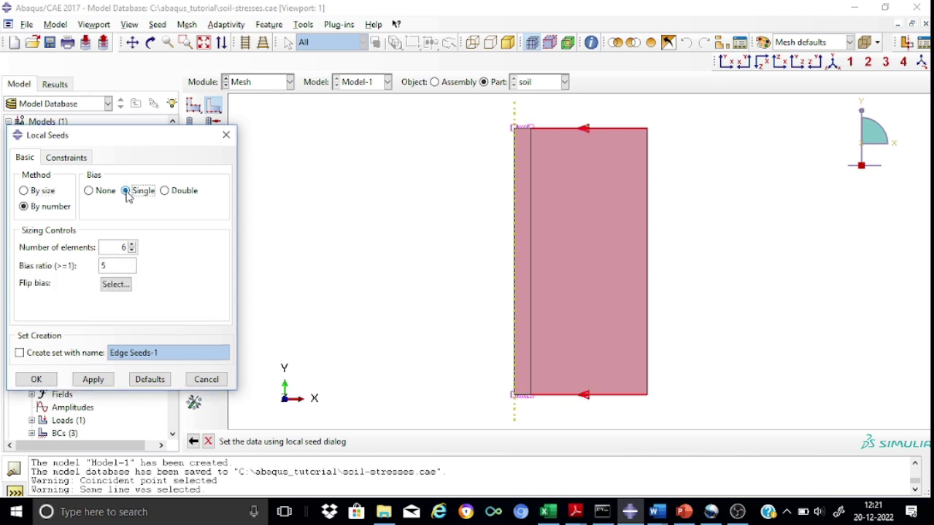
click(122, 249)
text(15)
key(Delete)
click(94, 380)
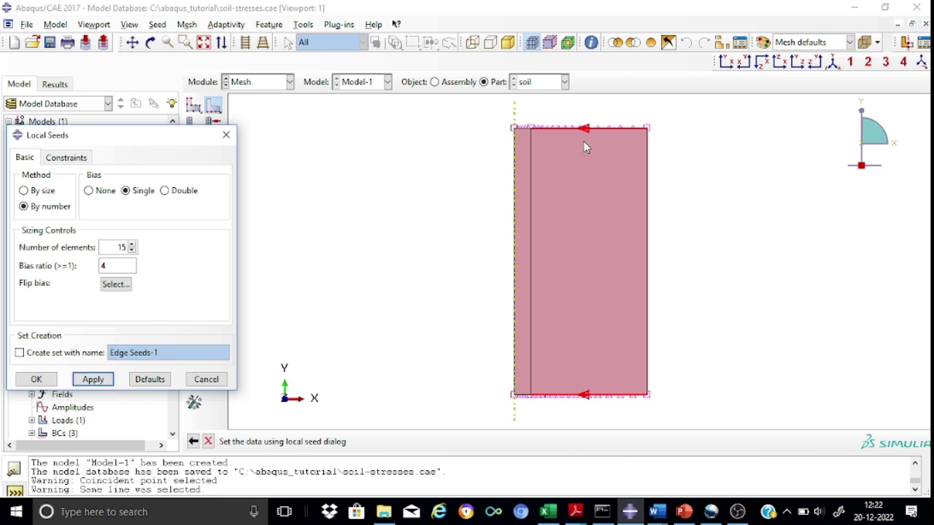
Step: Check the graded seed spacing along the soil's top and bottom edges and accept the local seeds
scroll(588, 136, up, 5)
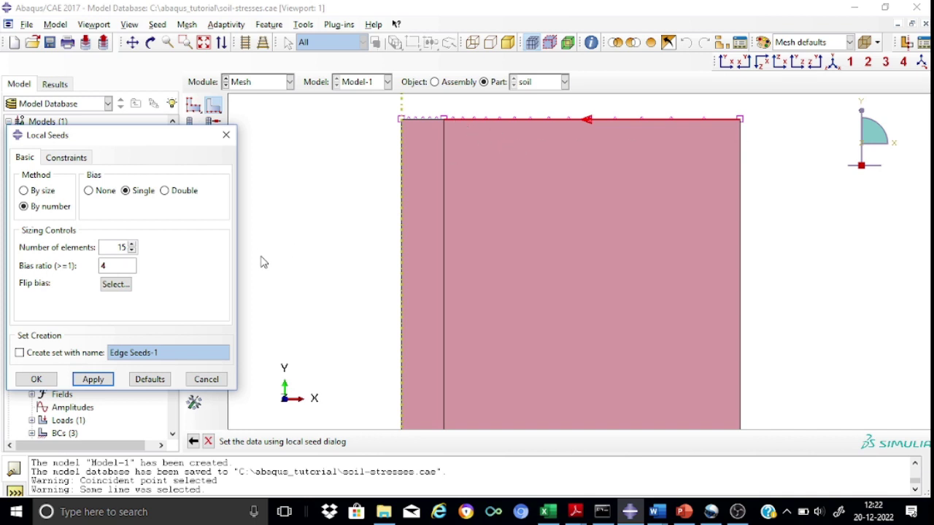
click(133, 45)
drag(798, 269, 780, 139)
drag(781, 370, 783, 146)
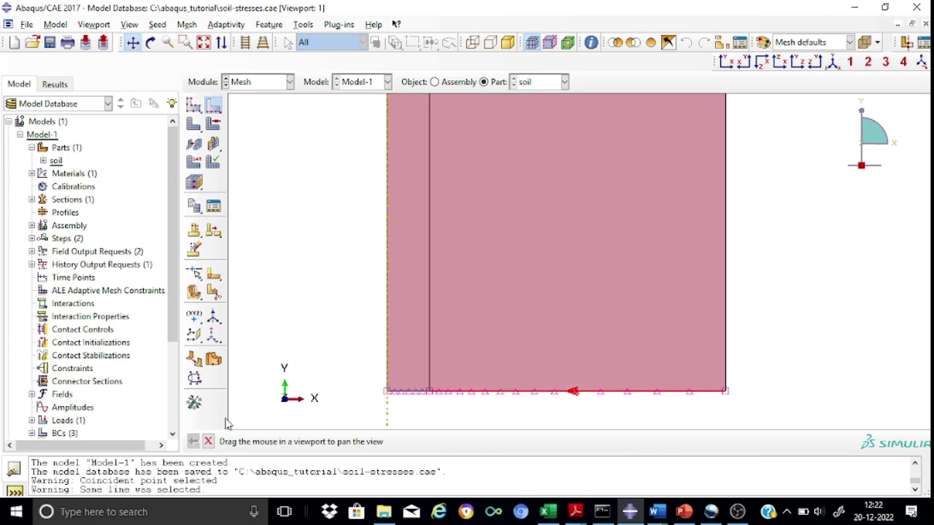
click(207, 442)
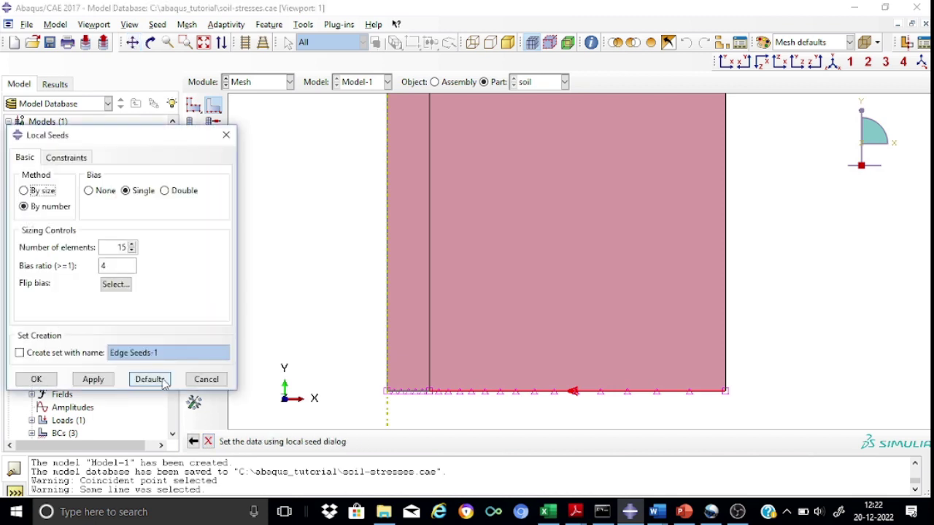
click(40, 379)
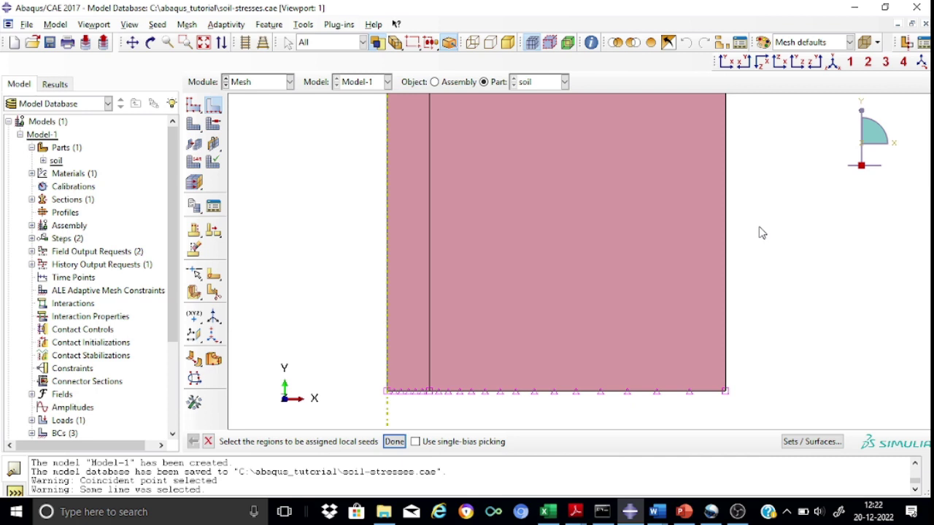
scroll(758, 232, up, 2)
scroll(758, 231, down, 4)
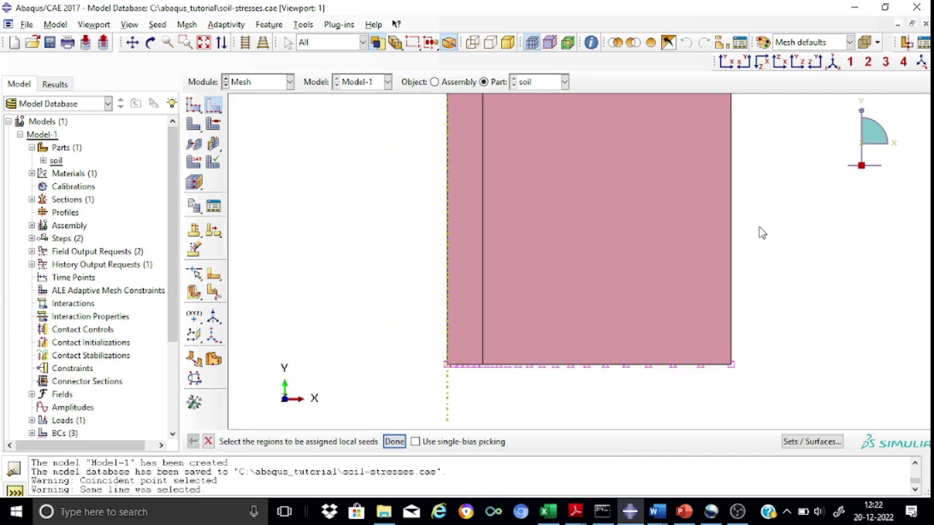
Step: Seed the soil's three full-height vertical edges by number with 42 elements, single bias and a bias ratio of 4
click(132, 42)
drag(368, 171, 375, 309)
drag(447, 166, 443, 343)
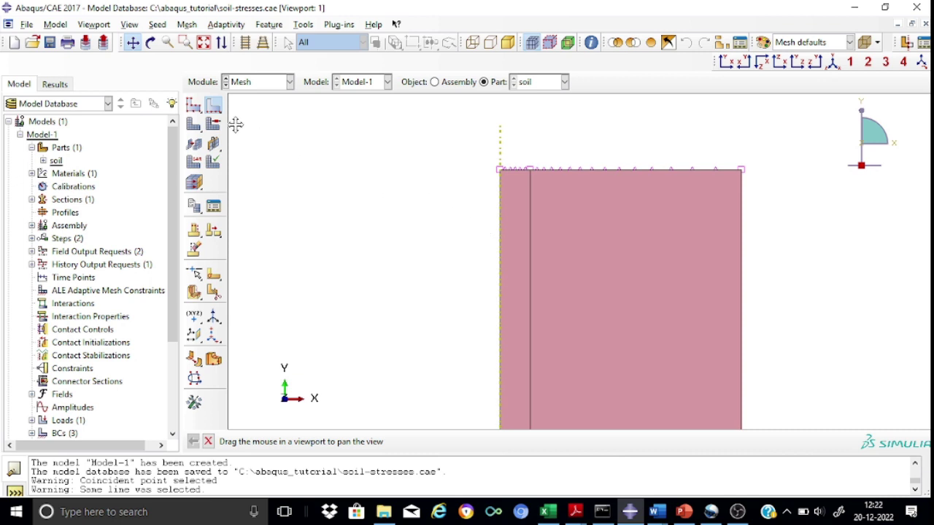
click(209, 442)
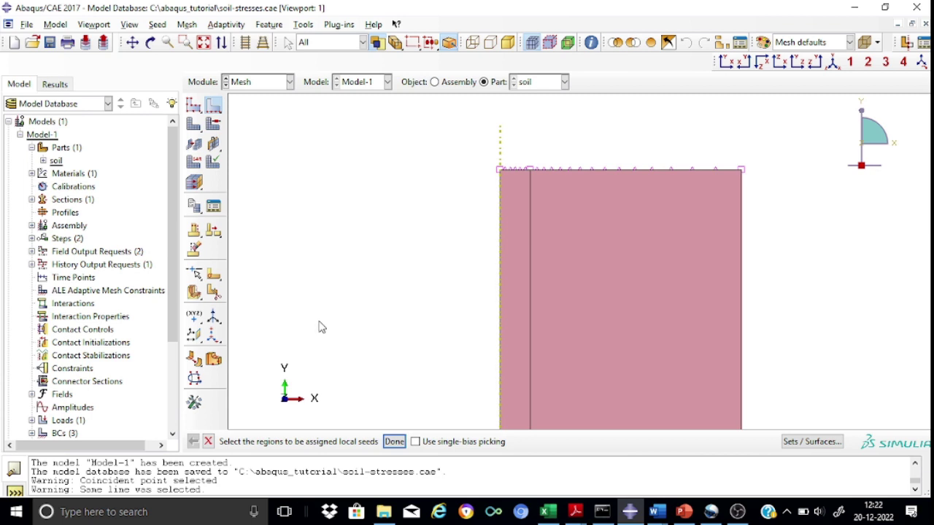
click(500, 288)
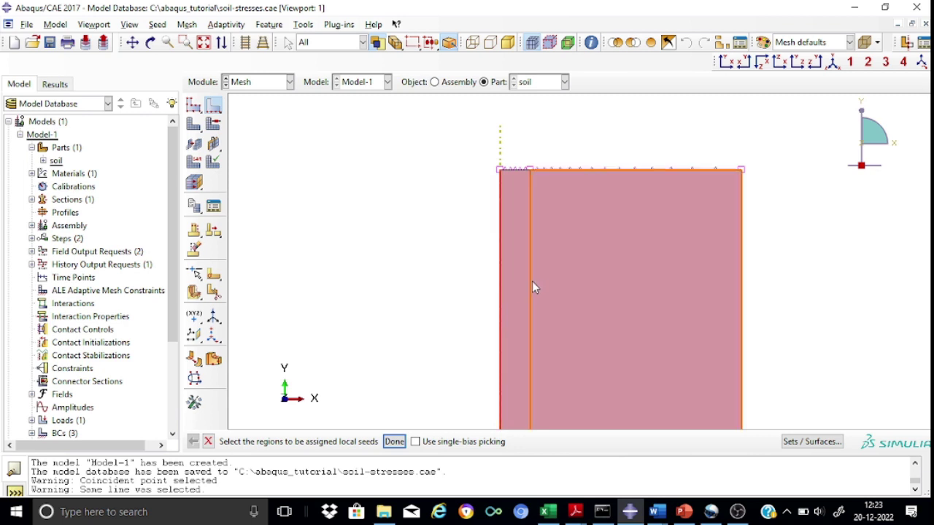
shift+click(531, 282)
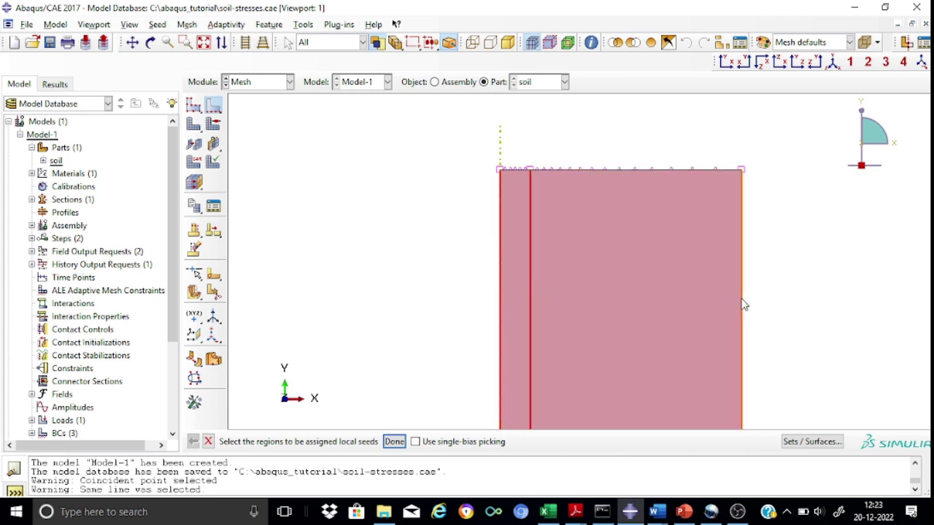
shift+click(742, 305)
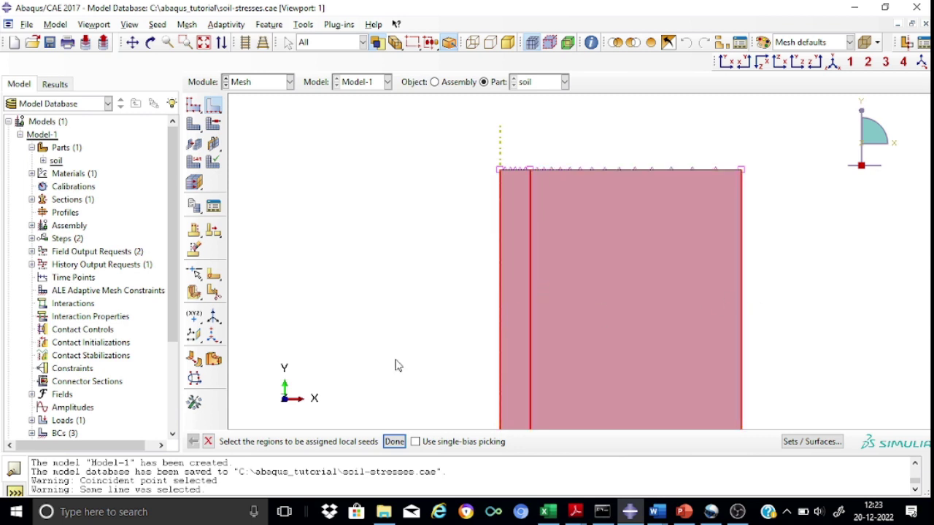
click(394, 442)
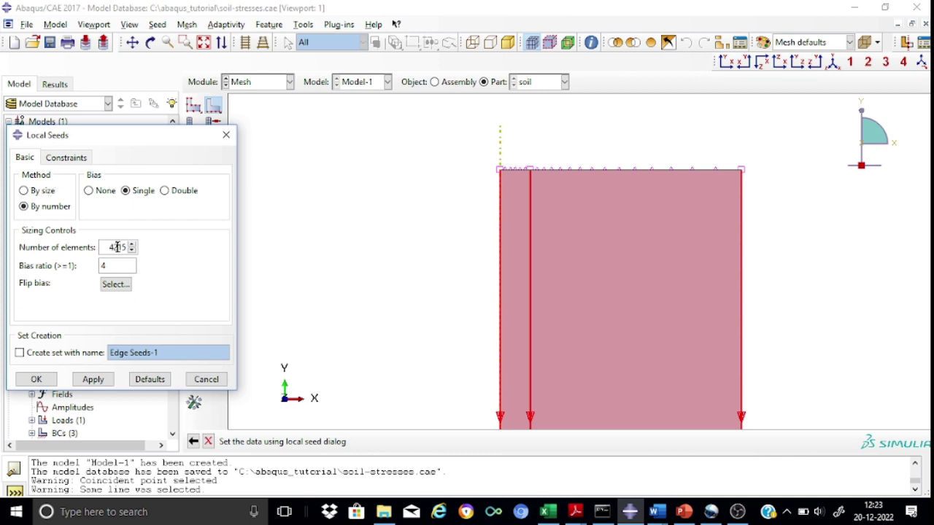
text(2)
click(98, 384)
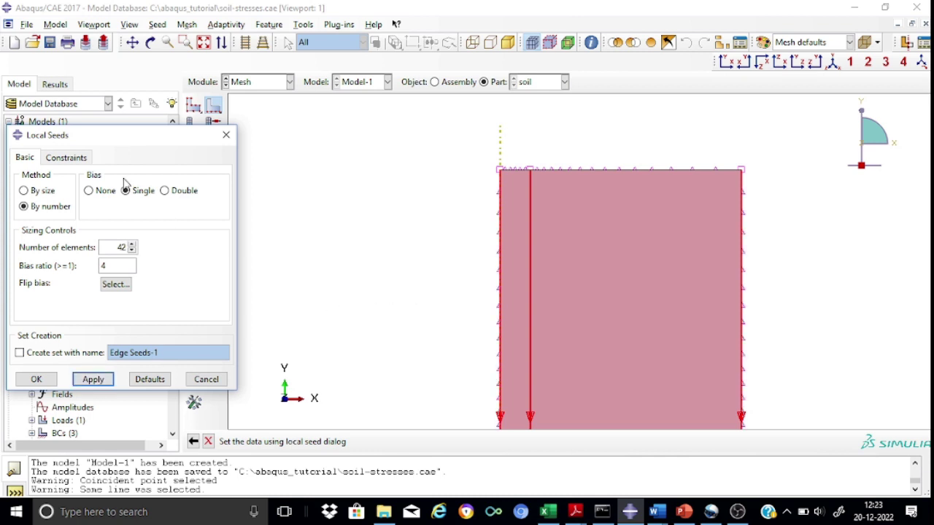
Step: Flip the seed bias on all three vertical edges towards the soil's top surface and accept the local seeds
click(132, 42)
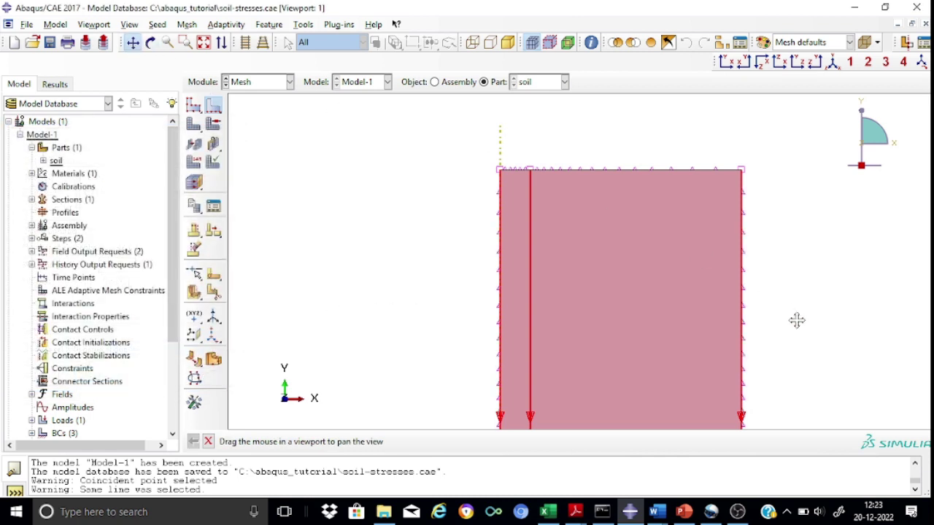
drag(804, 340, 795, 151)
drag(800, 421, 793, 279)
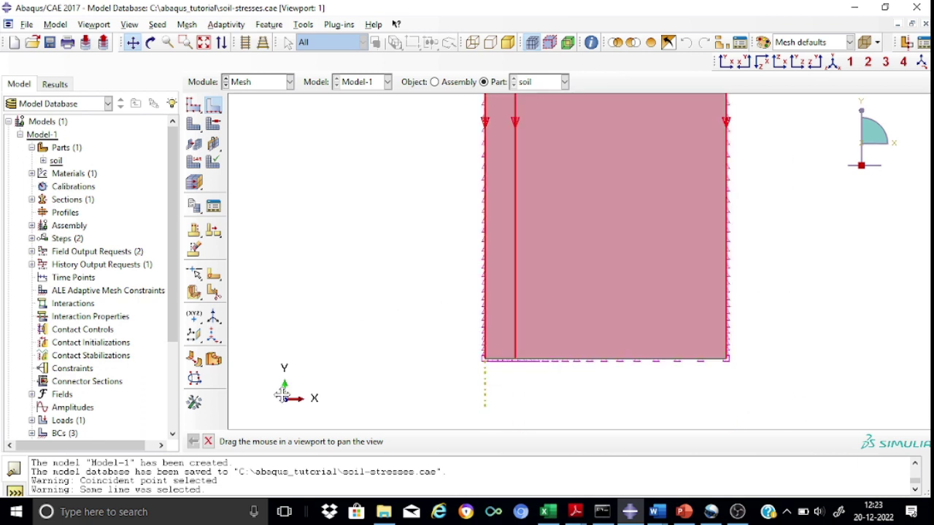
click(209, 442)
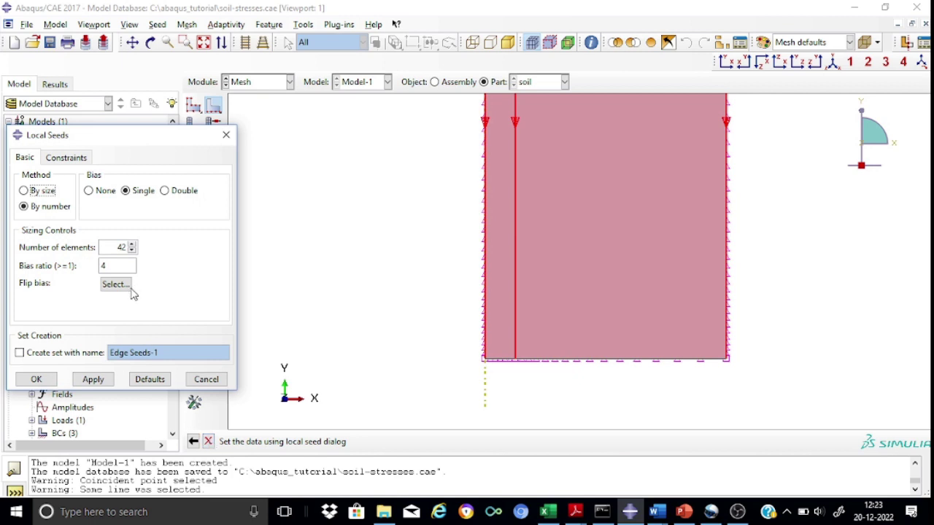
click(94, 380)
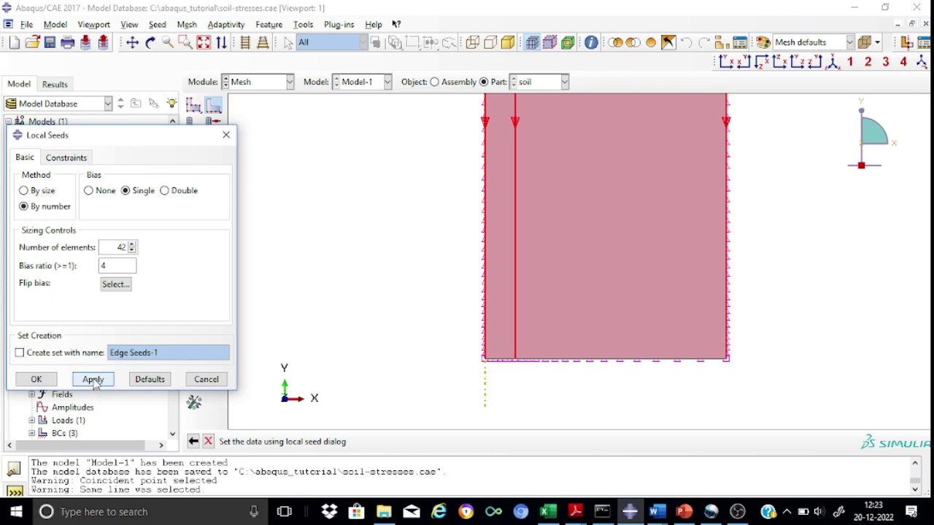
click(121, 284)
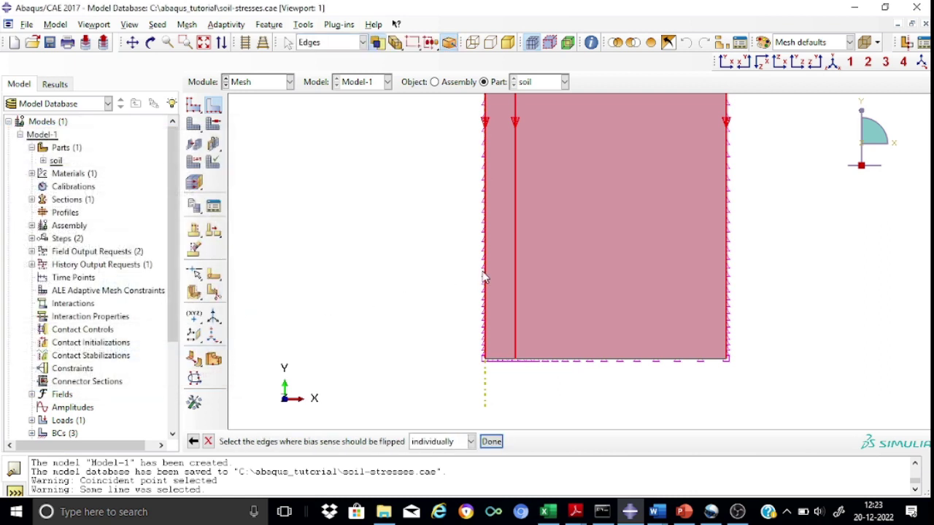
click(491, 442)
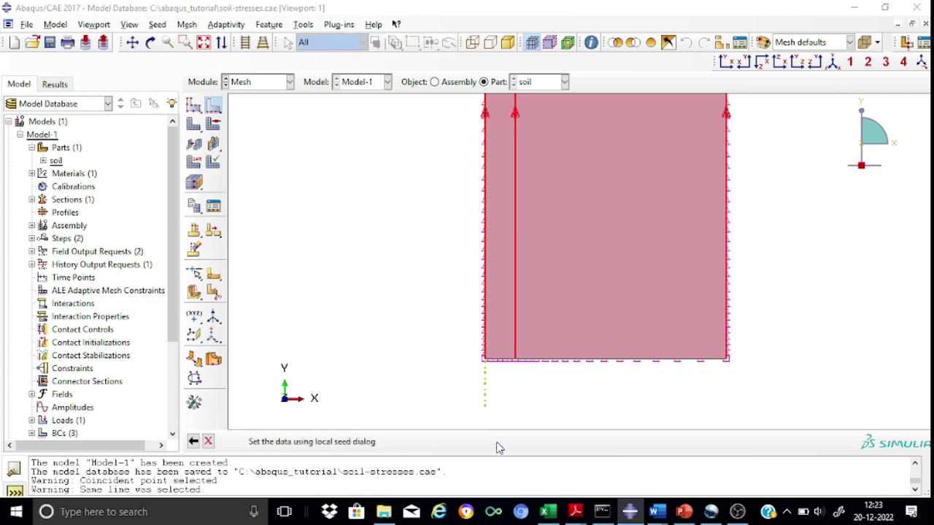
click(95, 381)
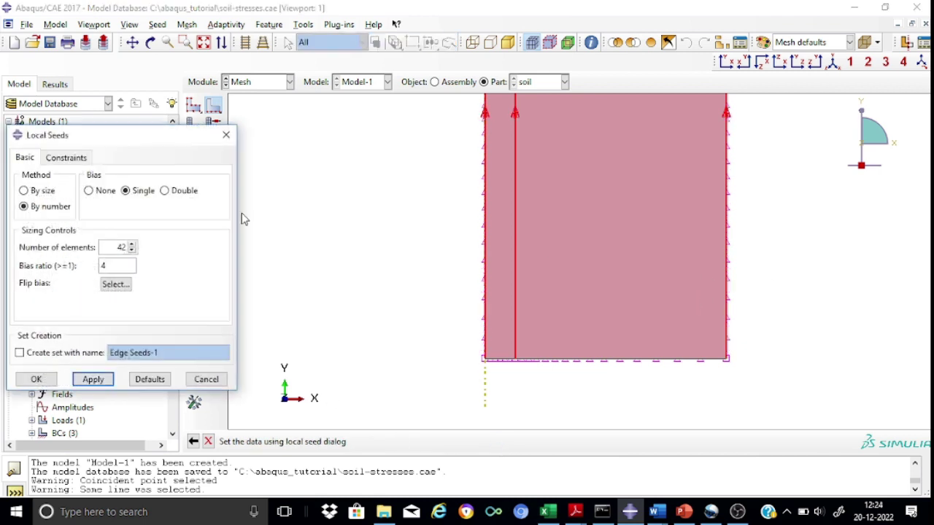
drag(113, 143, 90, 234)
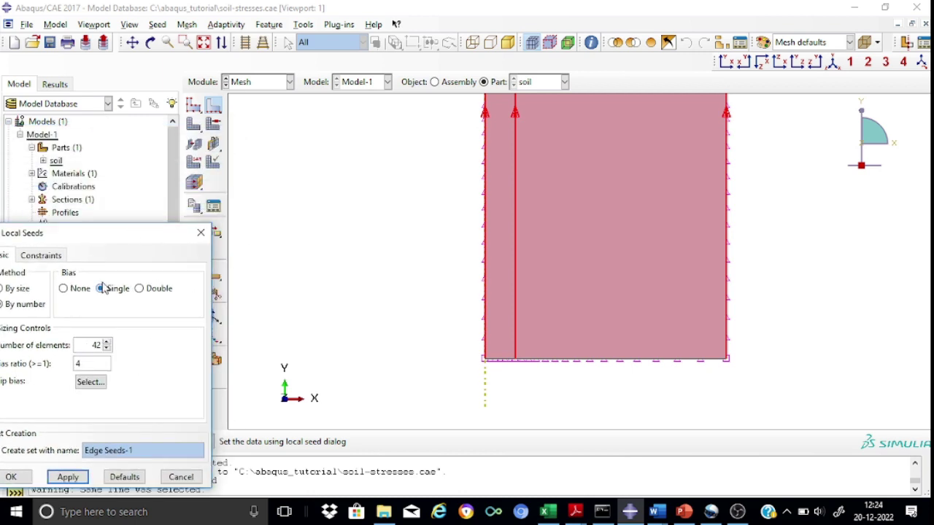
drag(103, 239, 258, 223)
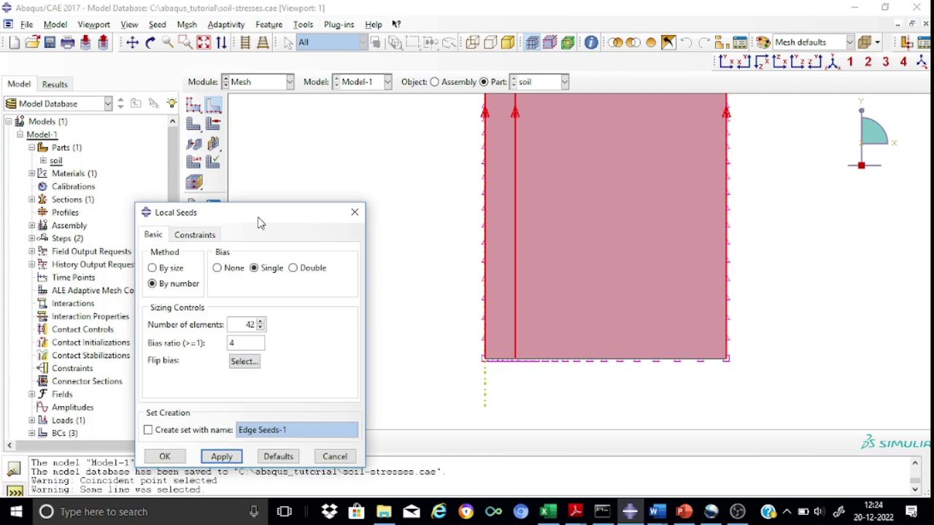
click(165, 455)
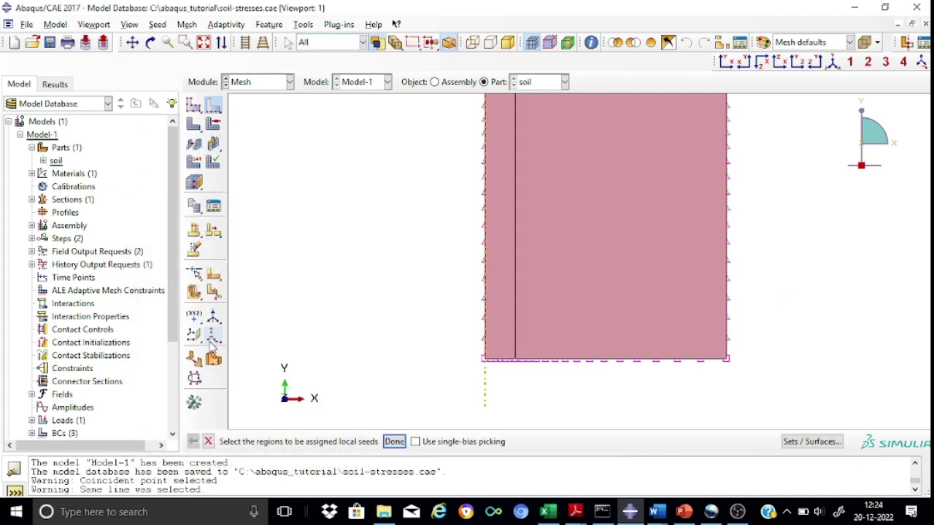
click(208, 442)
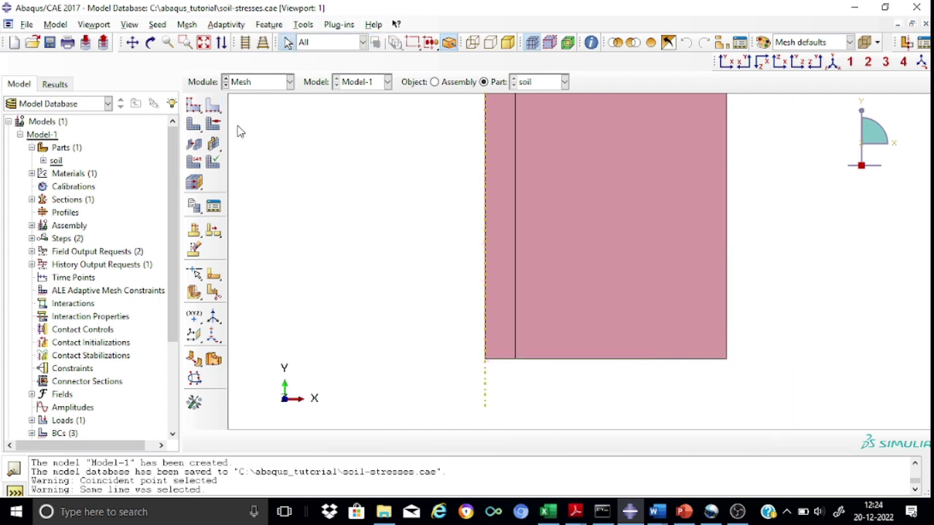
Step: Assign mesh controls with Quad element shape and the Structured technique to both soil regions
click(132, 42)
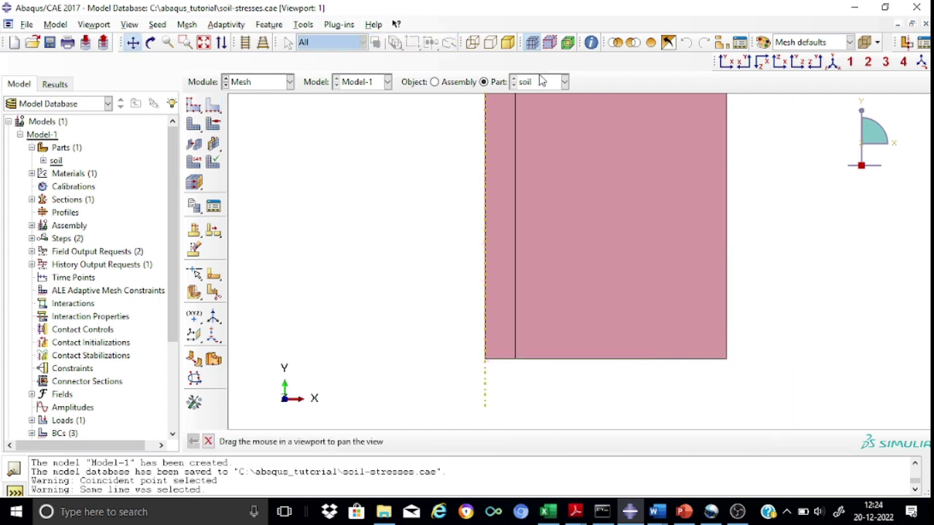
drag(803, 180, 804, 218)
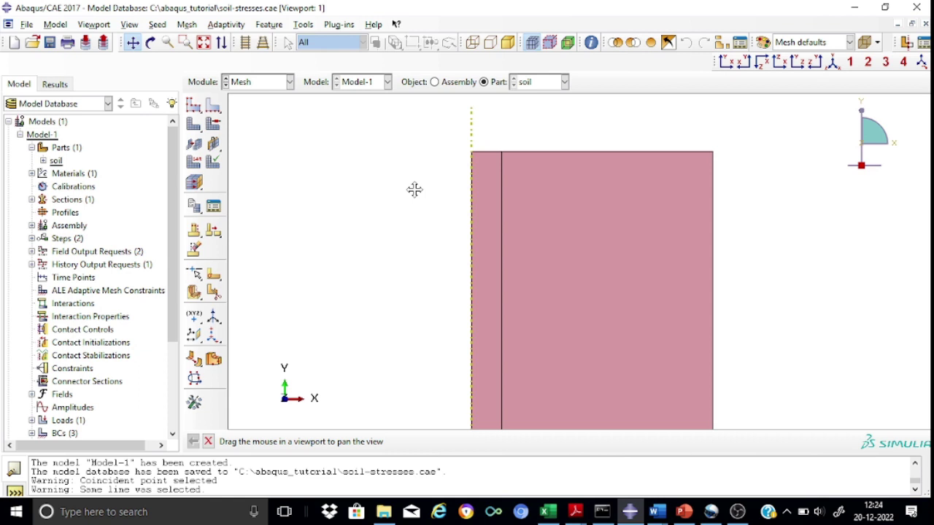
click(214, 126)
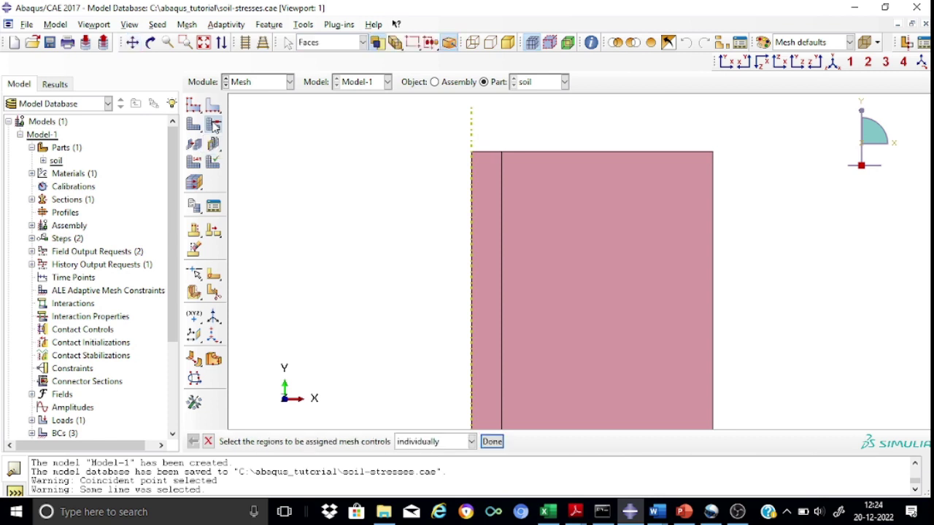
drag(408, 132, 820, 349)
click(492, 442)
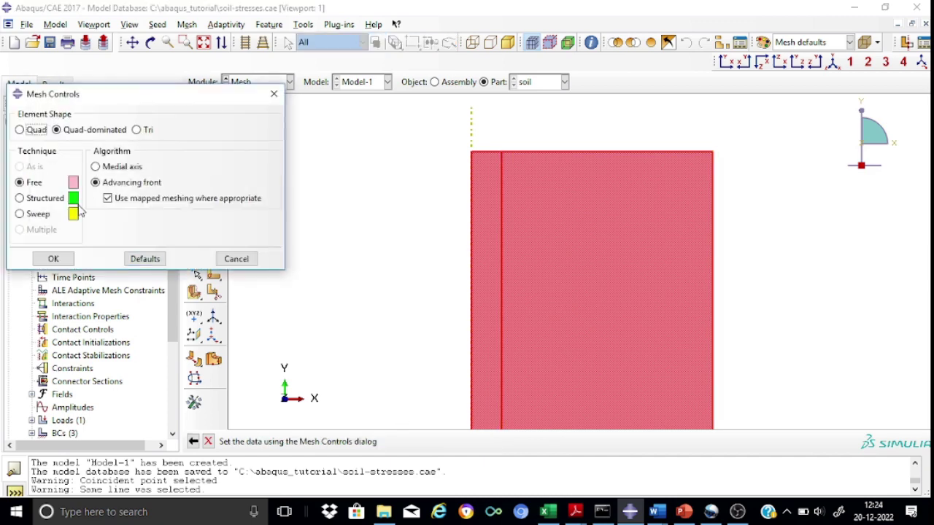
click(19, 198)
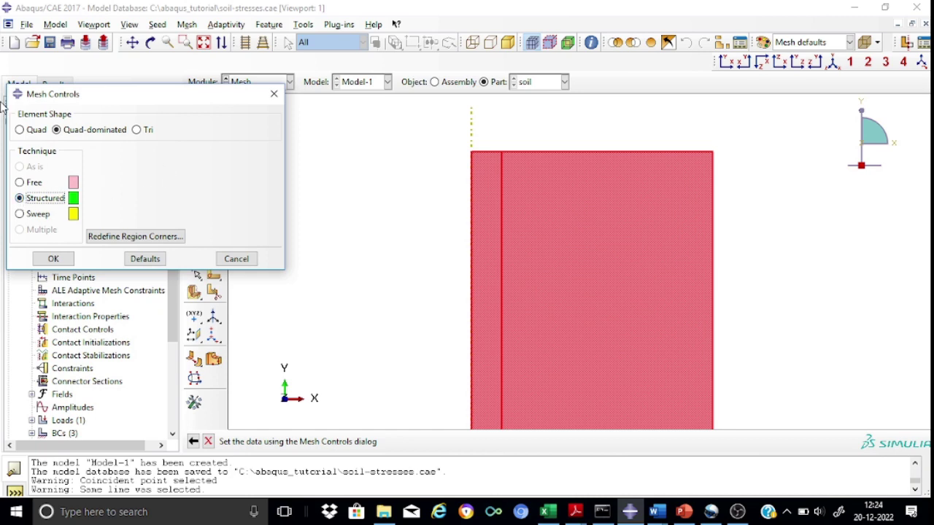
click(20, 130)
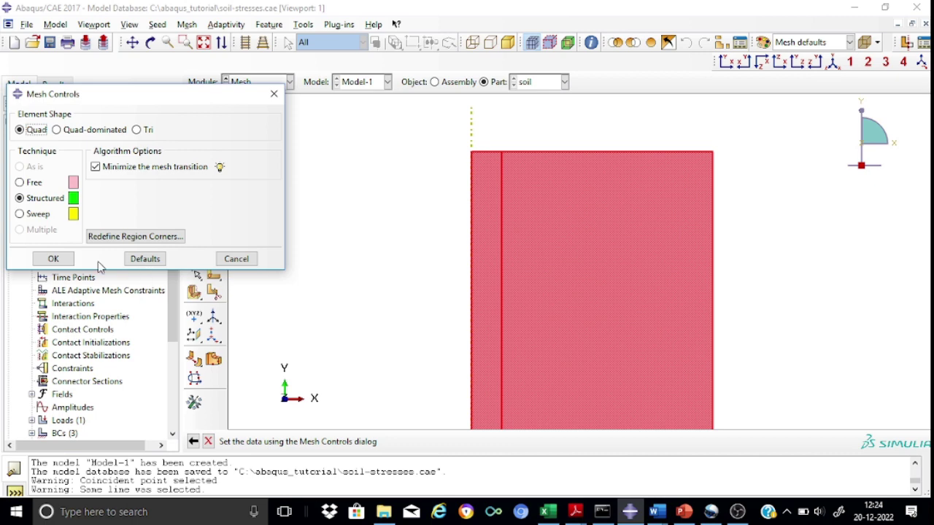
click(57, 260)
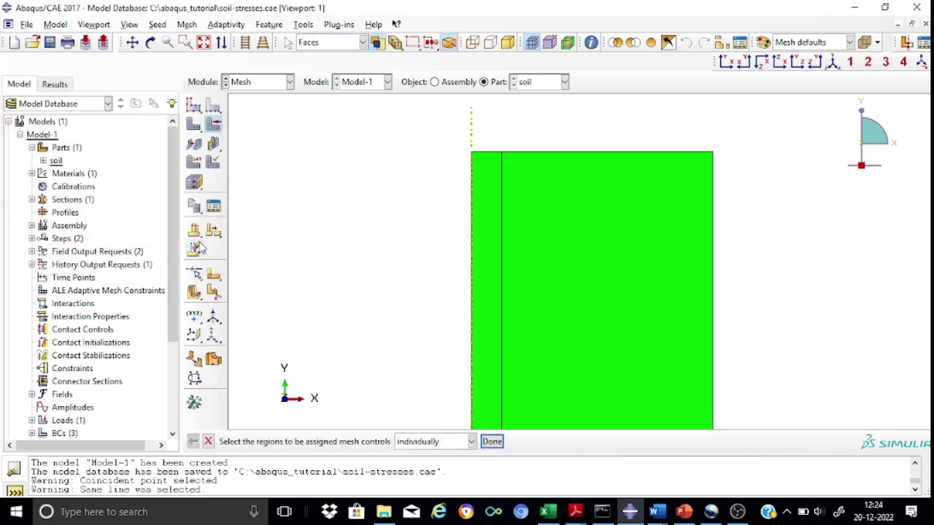
Step: Assign the Standard linear Axisymmetric Stress element type with reduced integration (CAX4R) to both soil regions
click(195, 167)
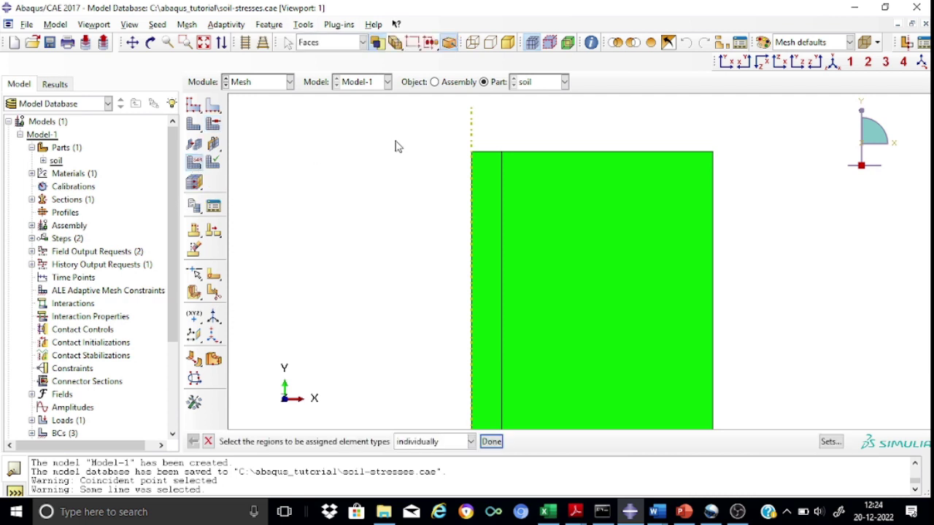
drag(447, 122, 818, 348)
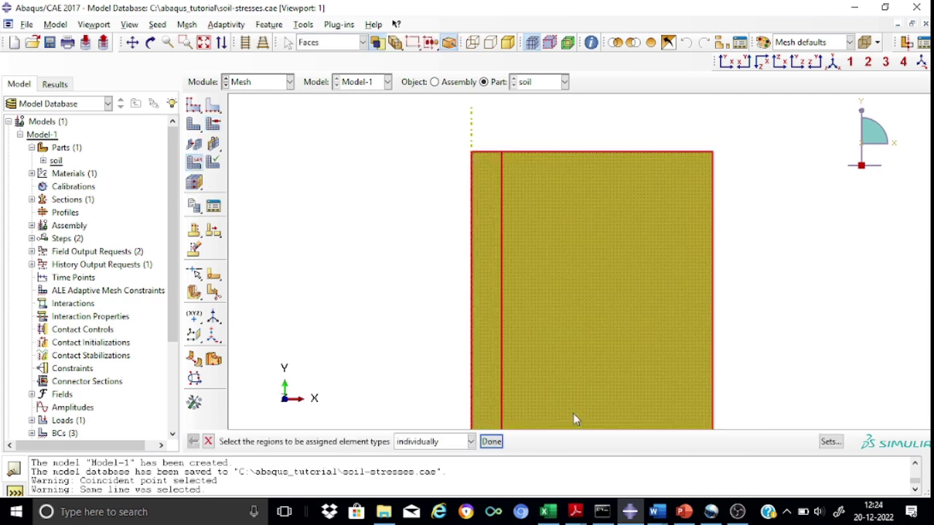
click(491, 442)
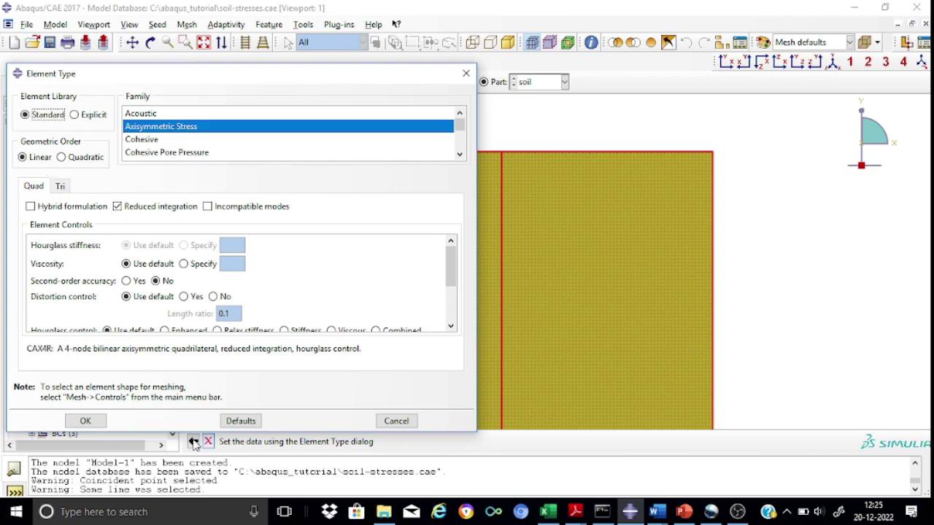
click(84, 421)
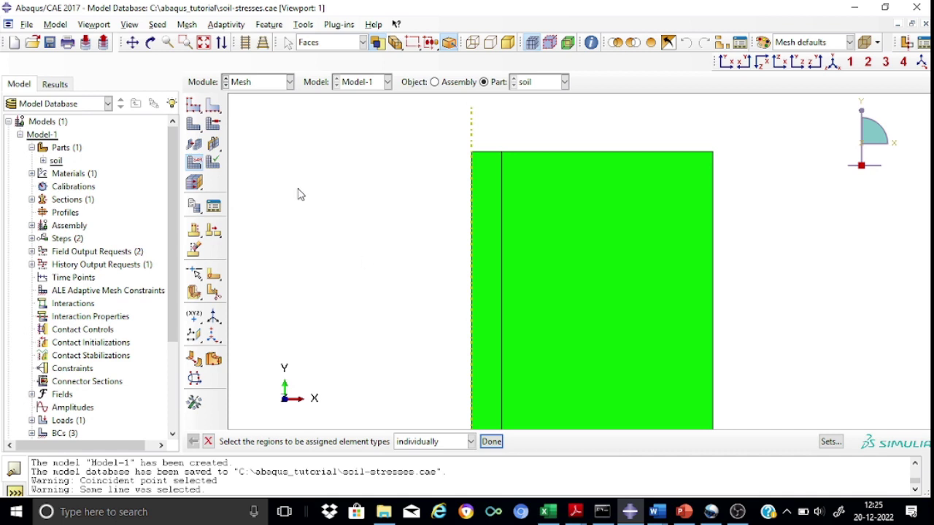
Step: Generate the mesh on the soil part and check its grading over the full height
click(192, 130)
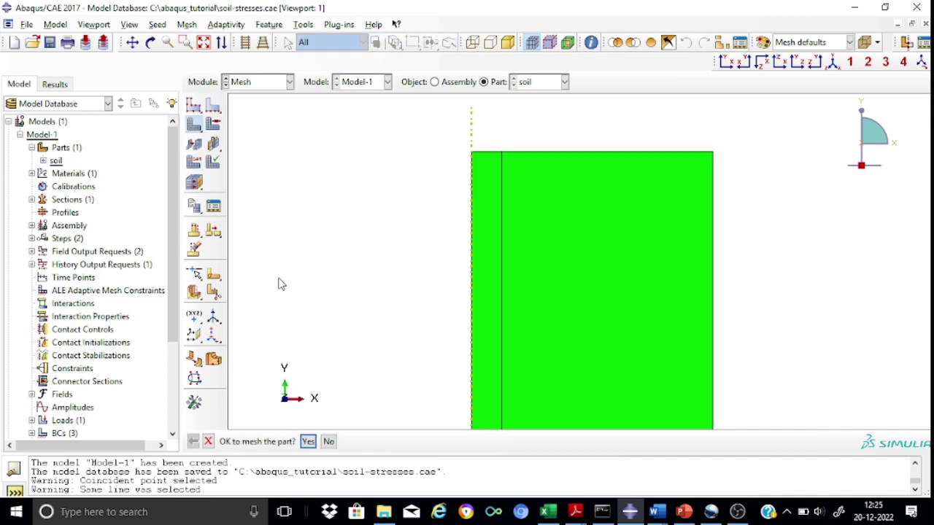
click(307, 442)
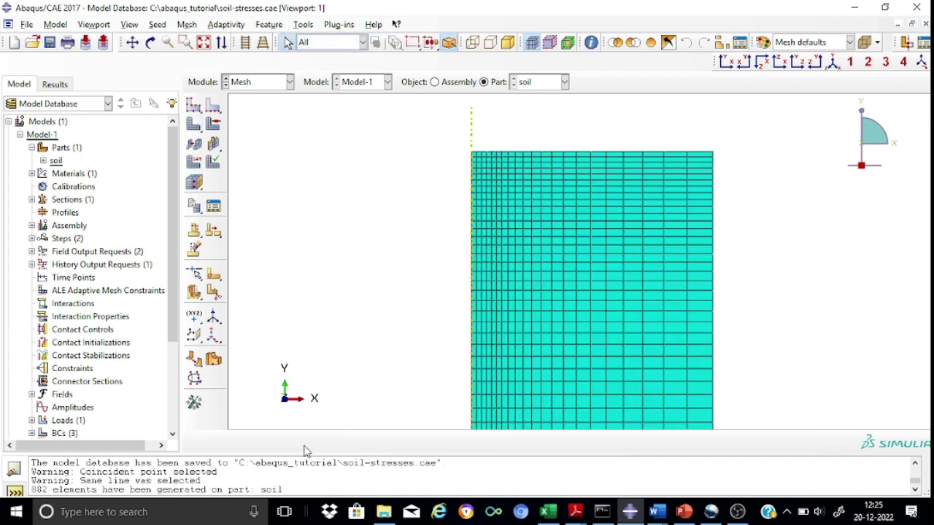
click(132, 43)
drag(788, 285, 778, 194)
scroll(784, 188, up, 1)
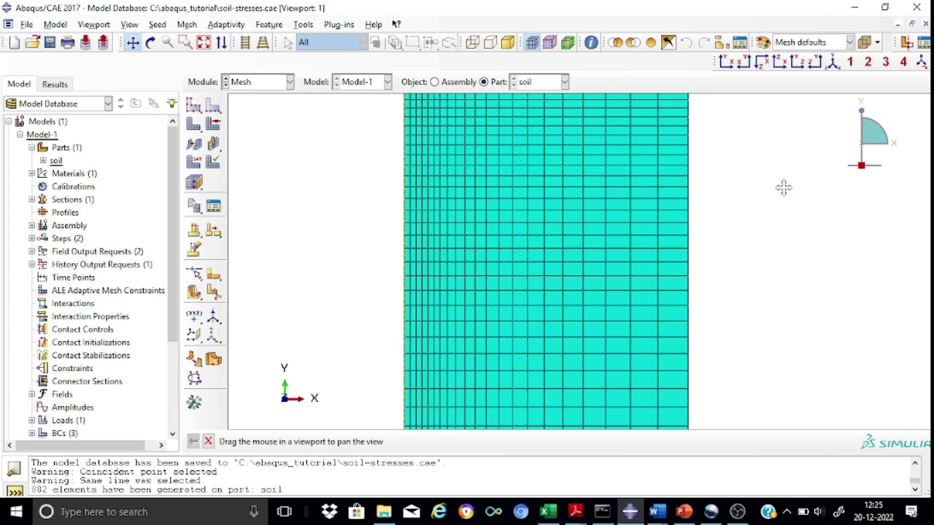
scroll(783, 187, down, 4)
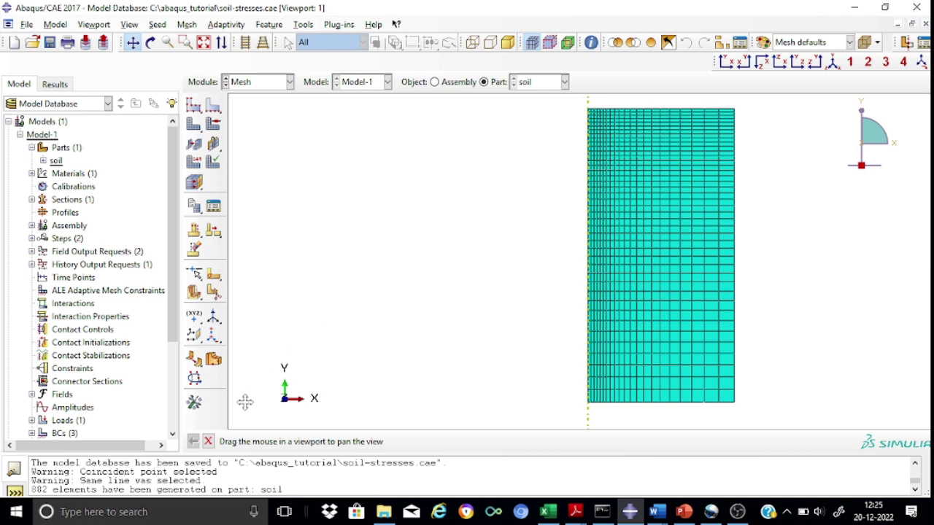
click(208, 442)
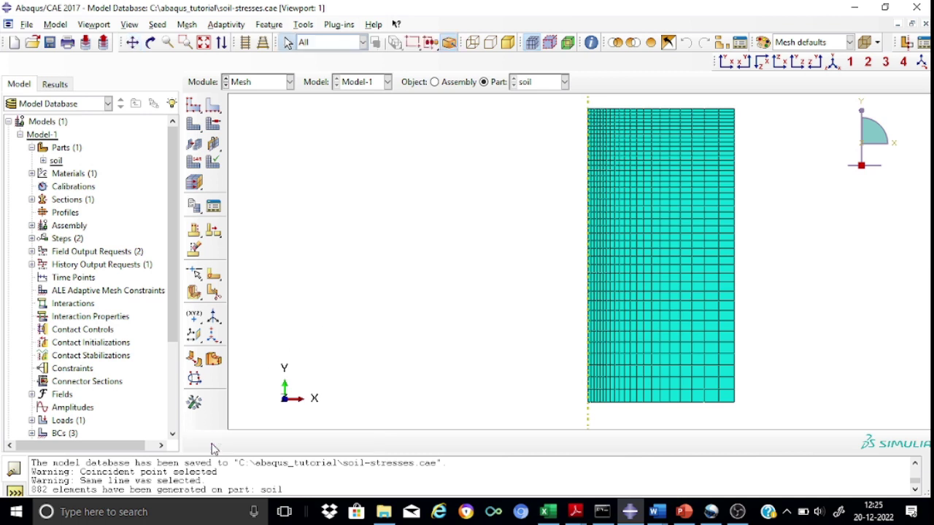
Step: Create a full-analysis job named Job-soil from Model-1 and accept its default settings
click(290, 83)
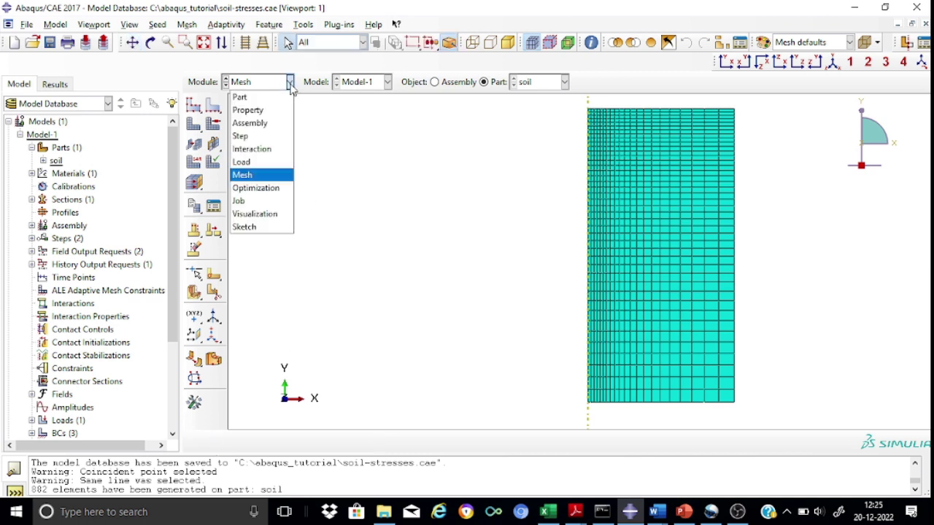
click(269, 201)
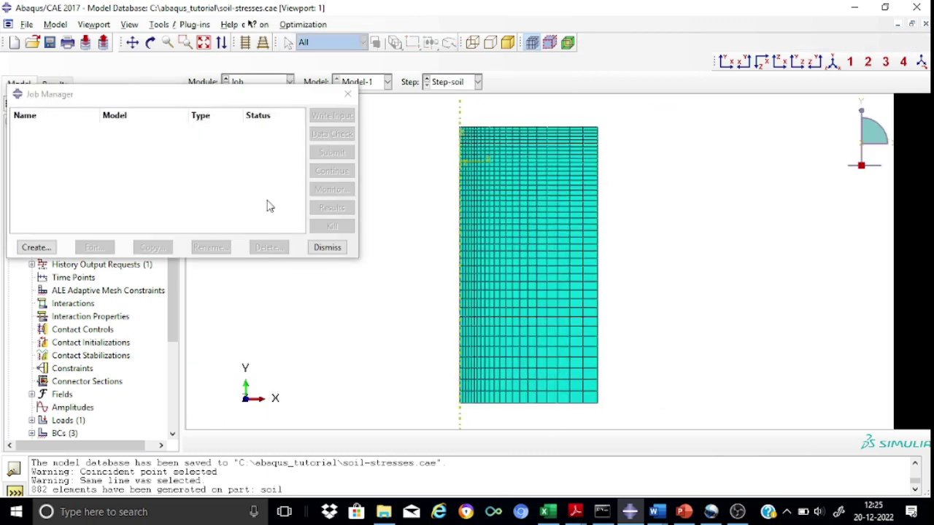
click(37, 247)
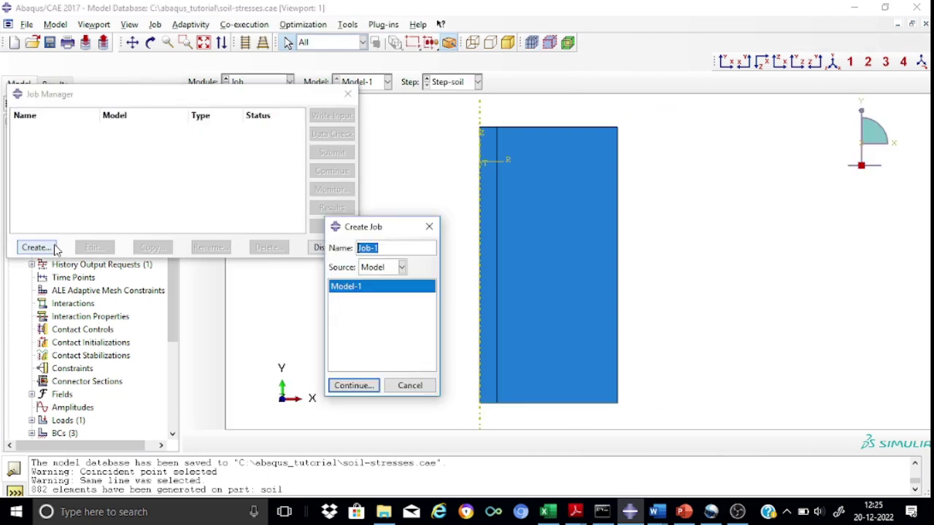
click(384, 245)
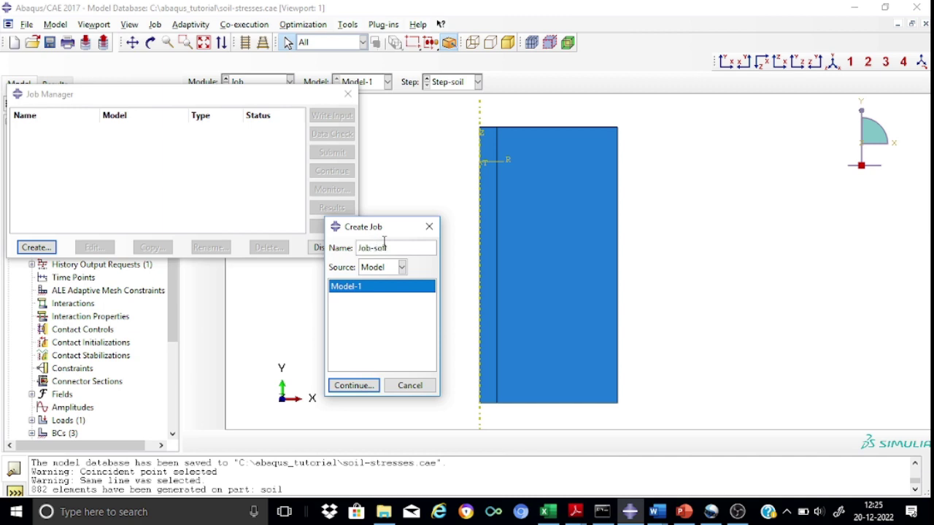
click(348, 385)
click(125, 422)
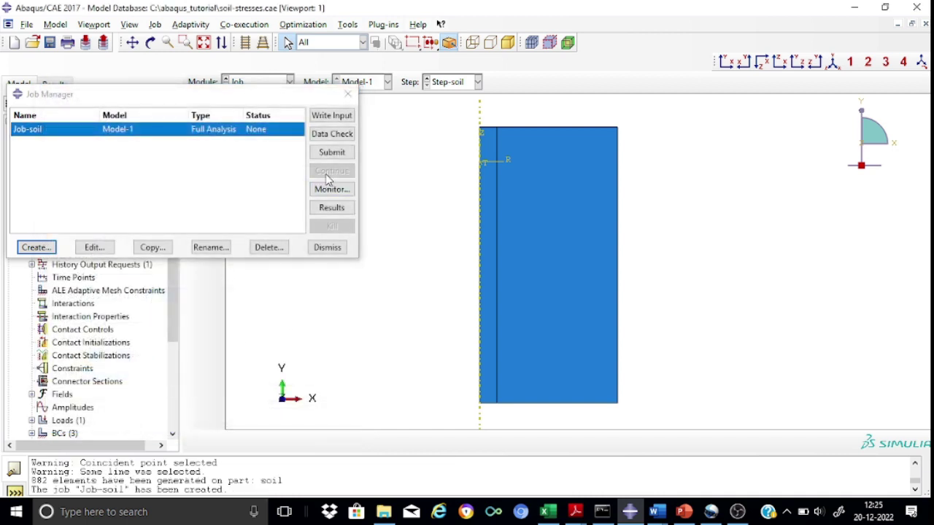
Step: Submit Job-soil, monitor its run to the end and open its results for visualization
click(337, 157)
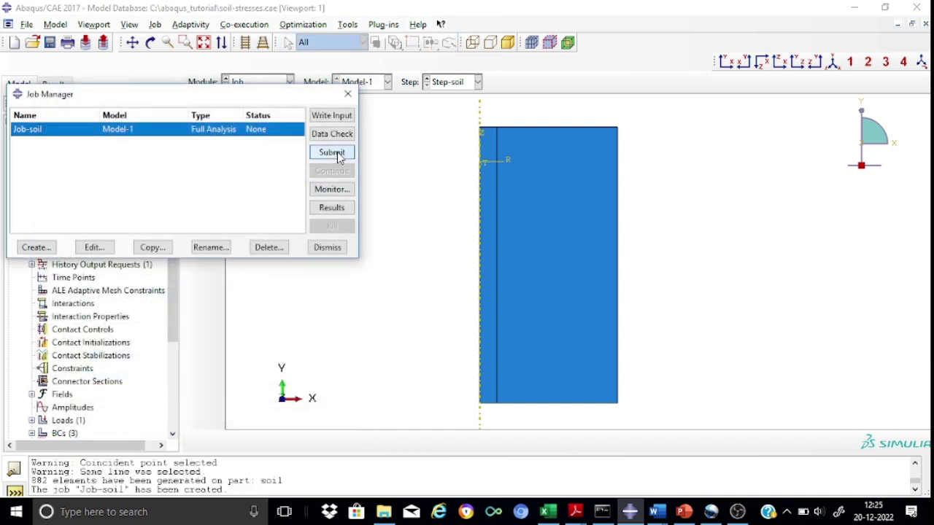
click(331, 190)
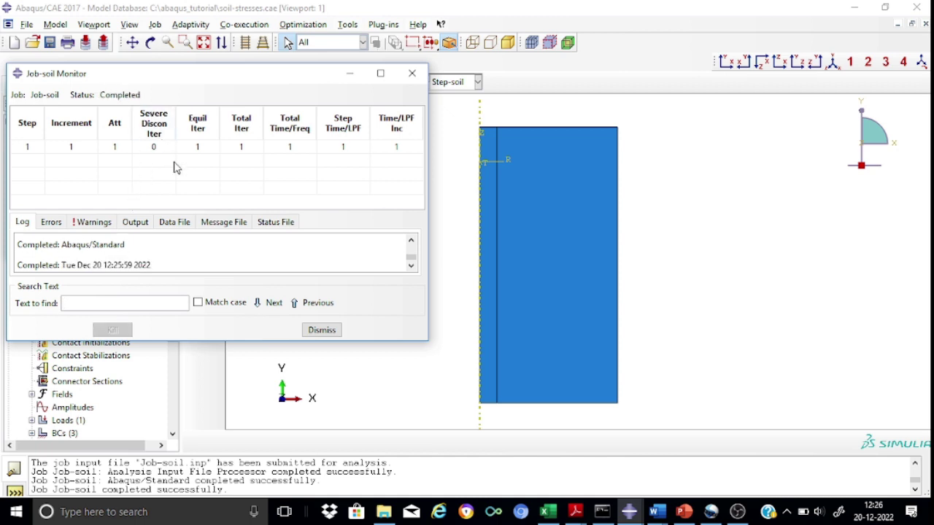
click(413, 73)
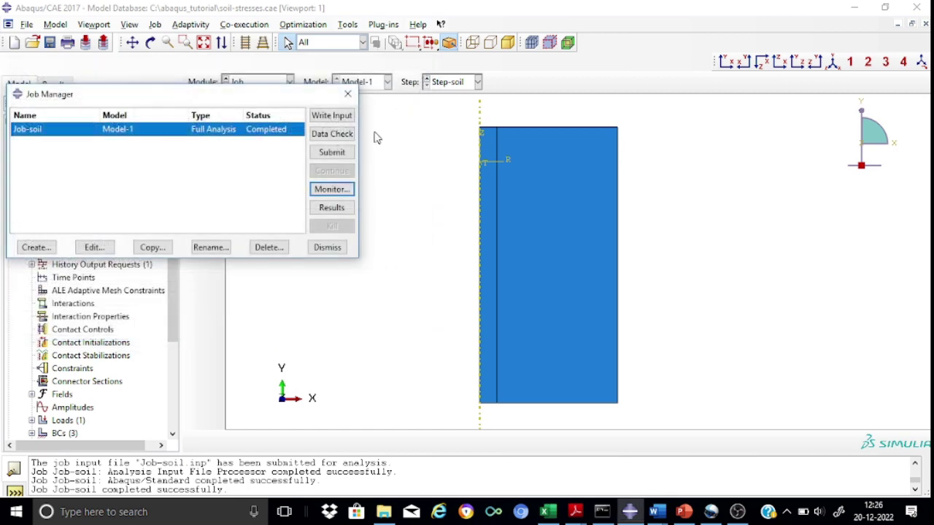
click(332, 208)
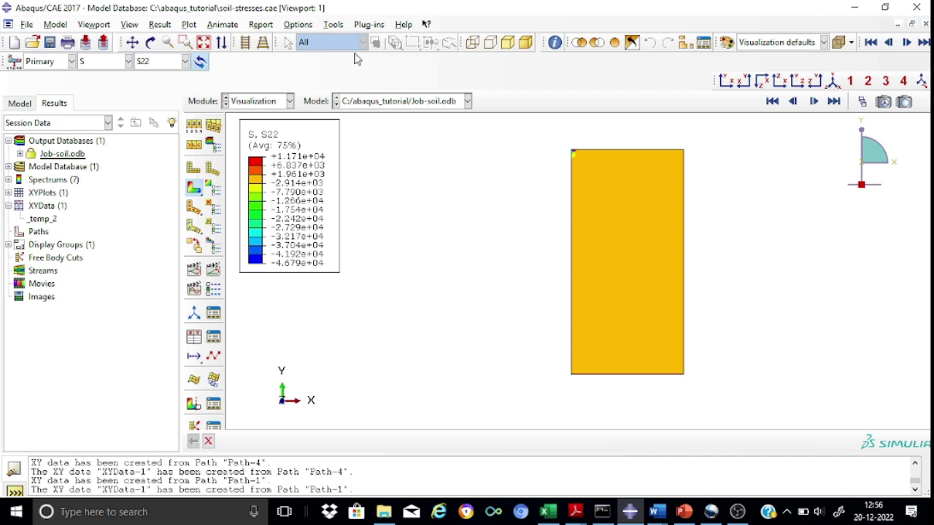
Step: Start a new node list path named Path-soil on the soil results
click(333, 26)
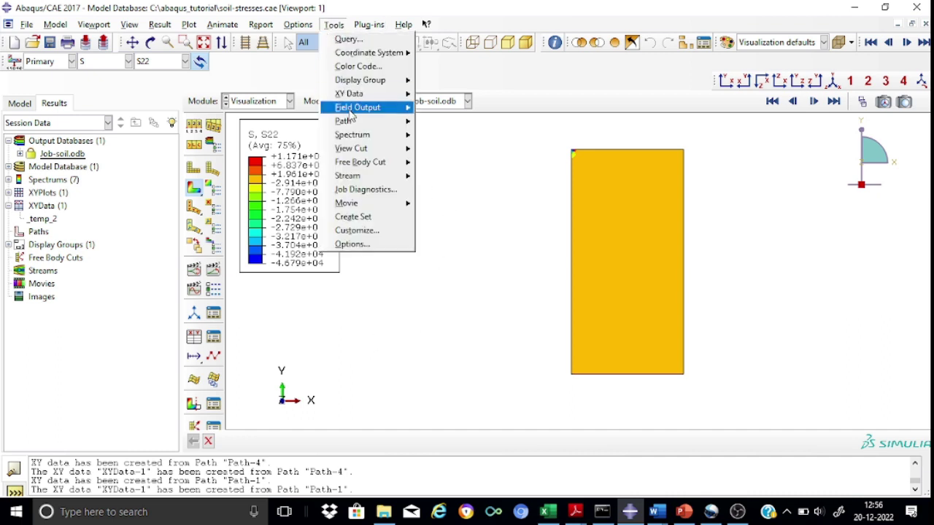
mouse_move(352, 125)
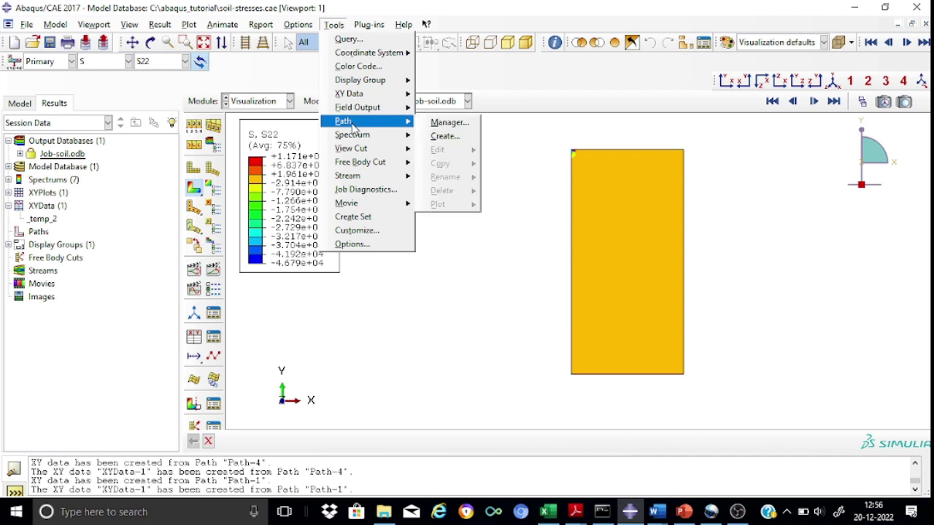
click(441, 136)
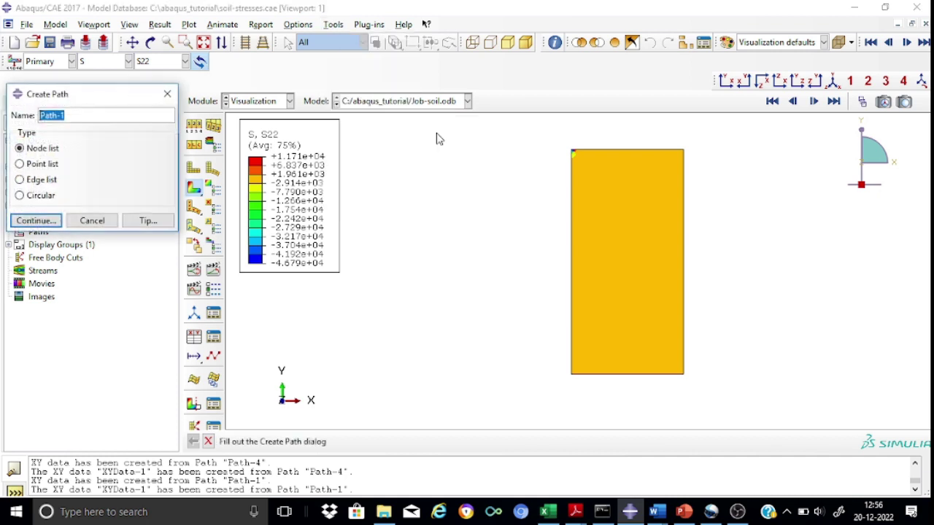
click(71, 114)
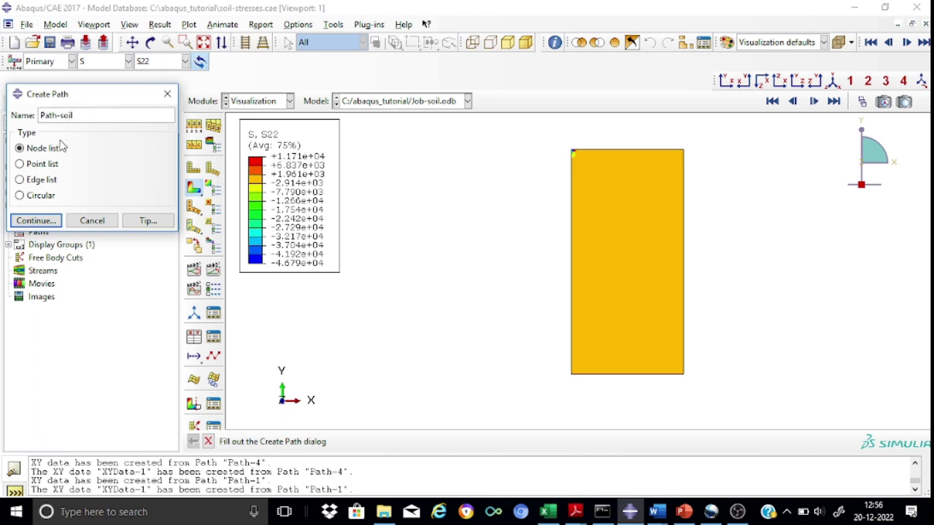
click(38, 221)
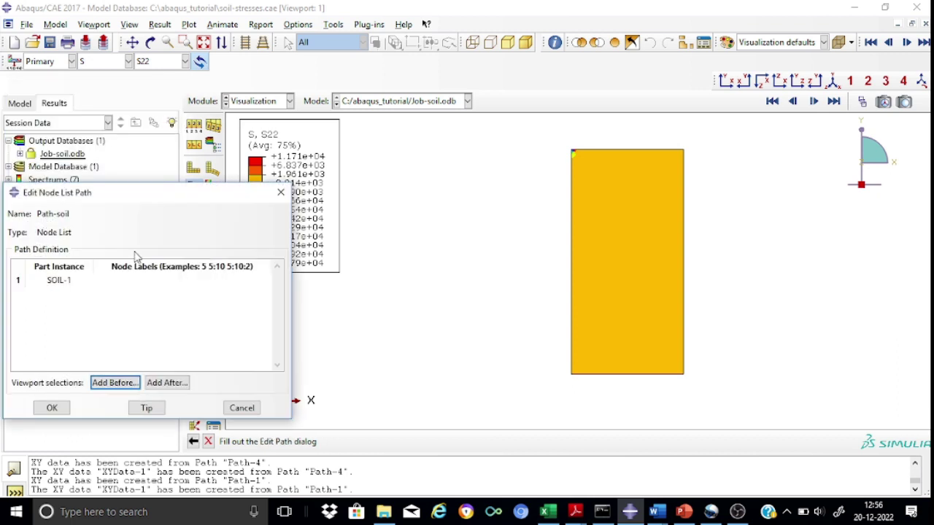
Step: Define Path-soil along the axis edge, from the surface corner node 3 down to the base corner node 4
click(125, 286)
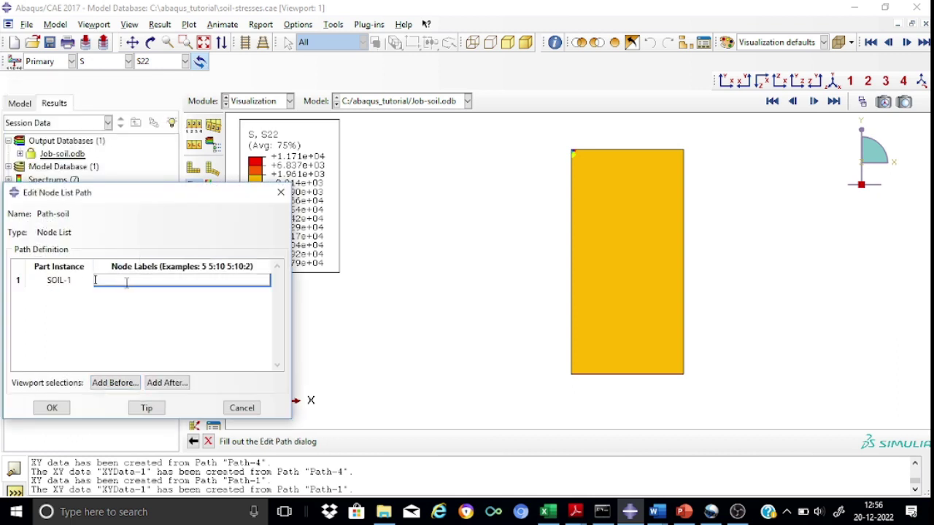
click(102, 386)
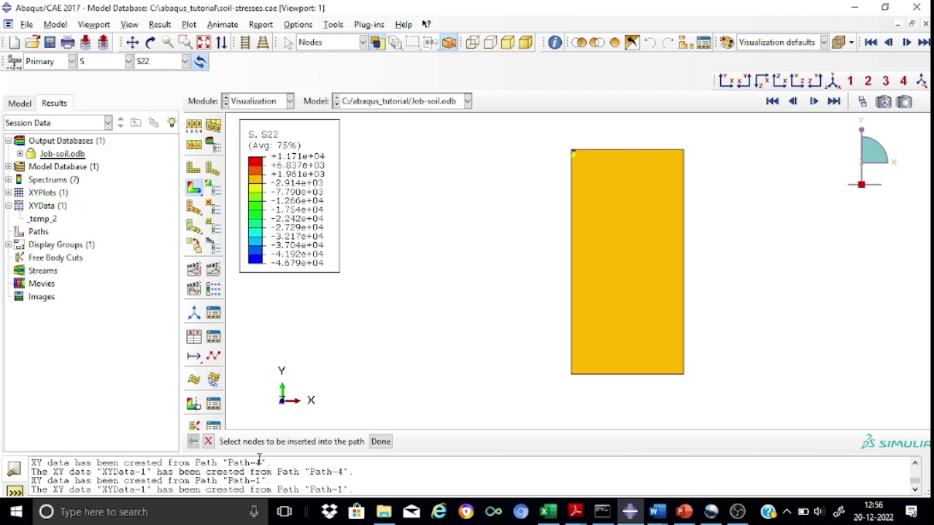
click(571, 149)
click(571, 150)
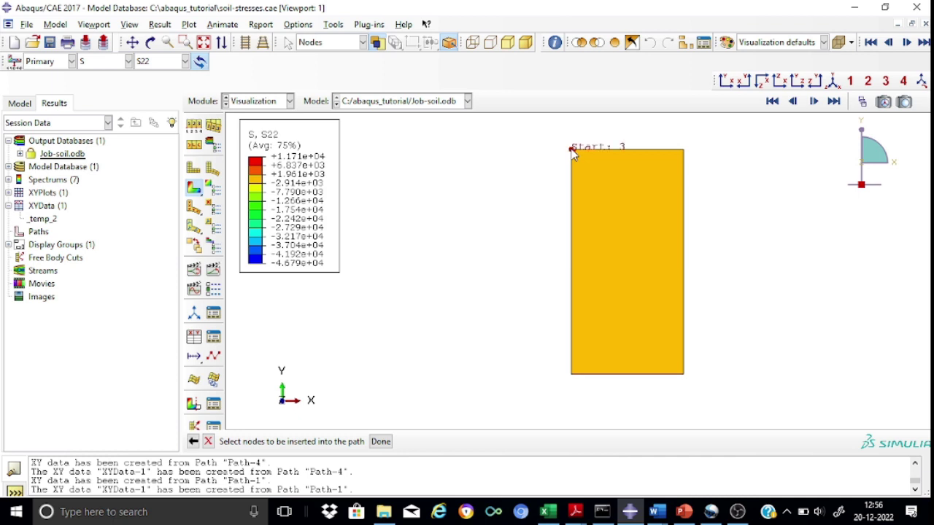
click(571, 375)
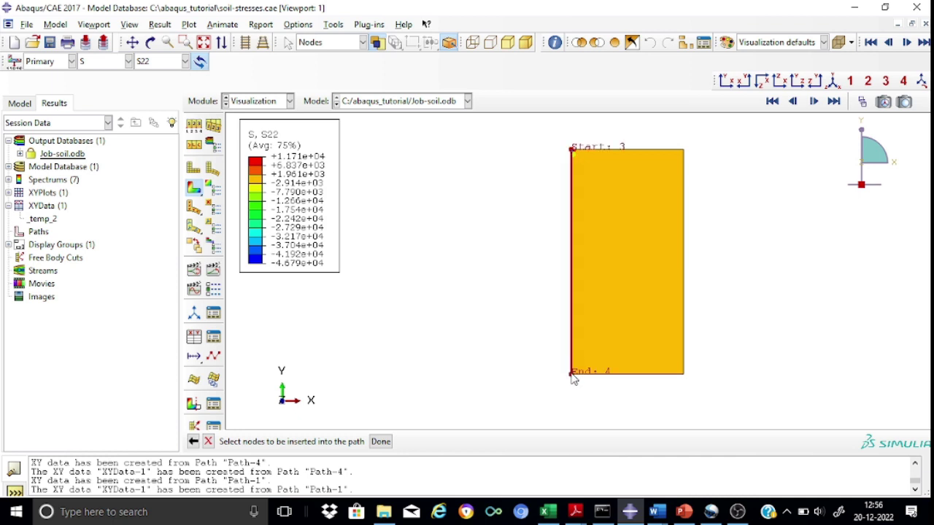
click(378, 442)
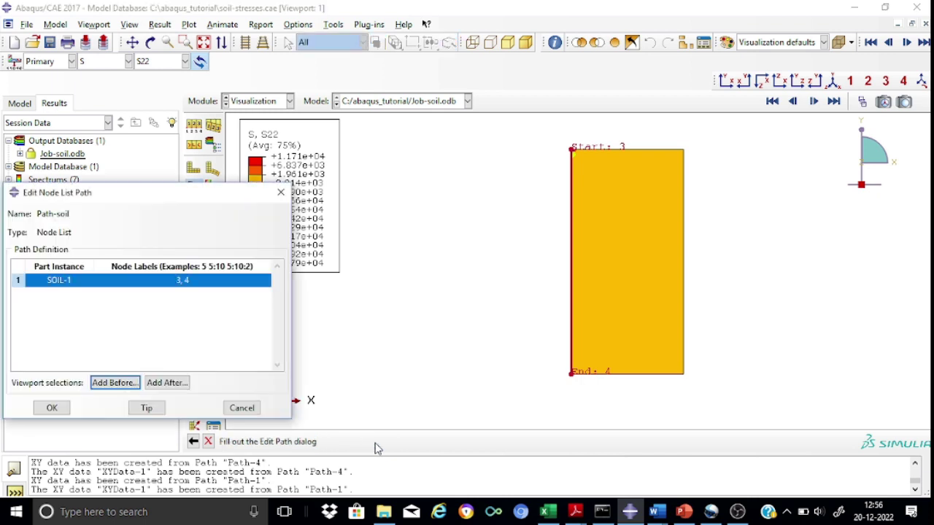
click(53, 408)
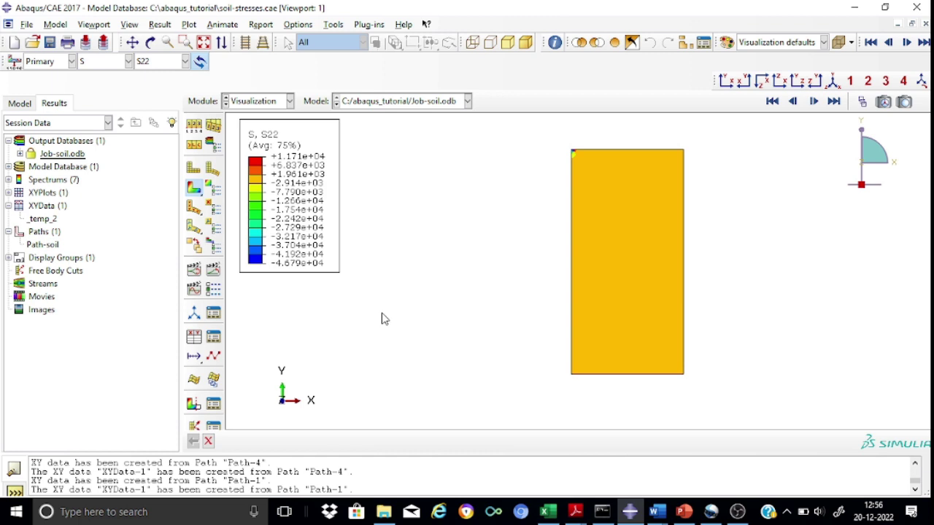
Step: Plot the S22 stress against Y-distance along Path-soil, using path points with intersections on the undeformed shape
click(194, 338)
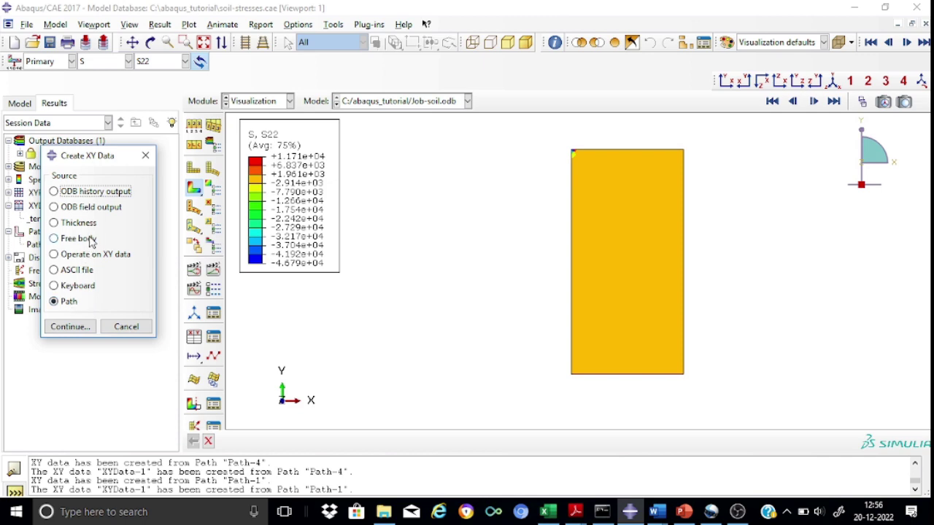
click(77, 326)
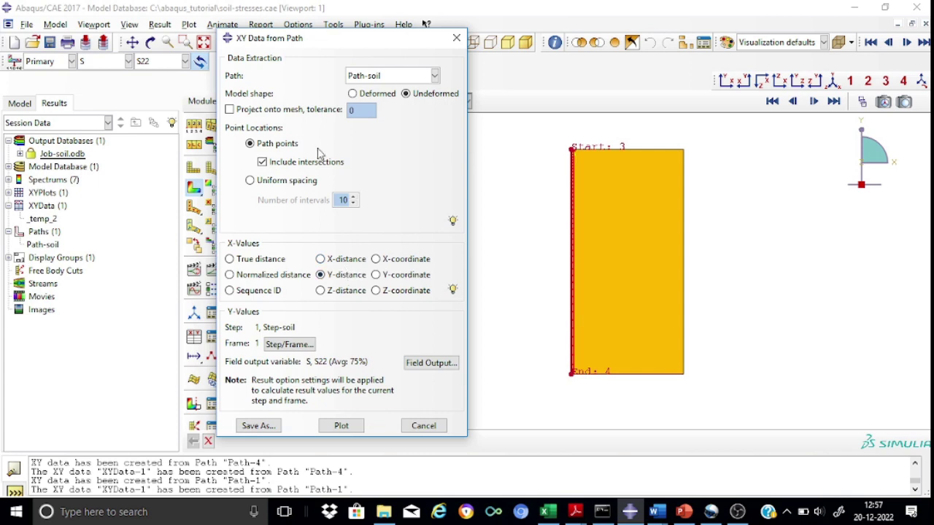
drag(343, 44, 172, 71)
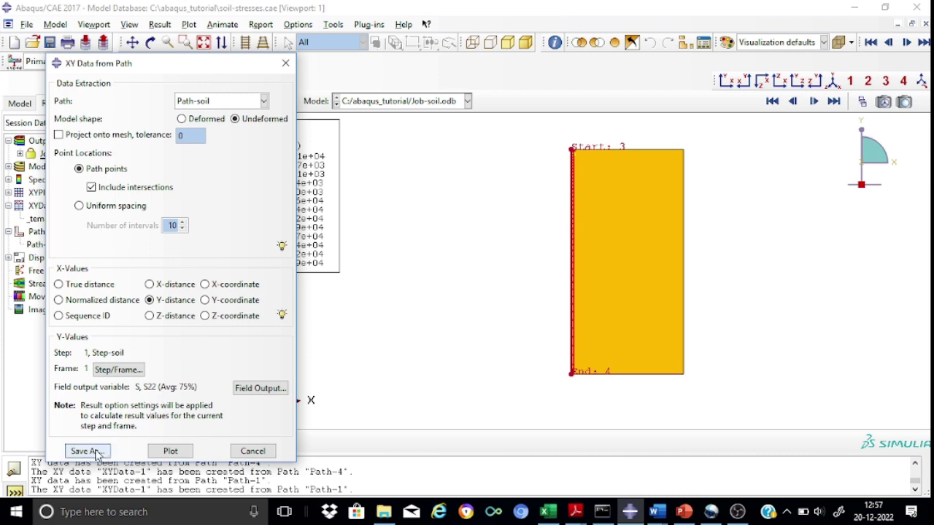
click(170, 452)
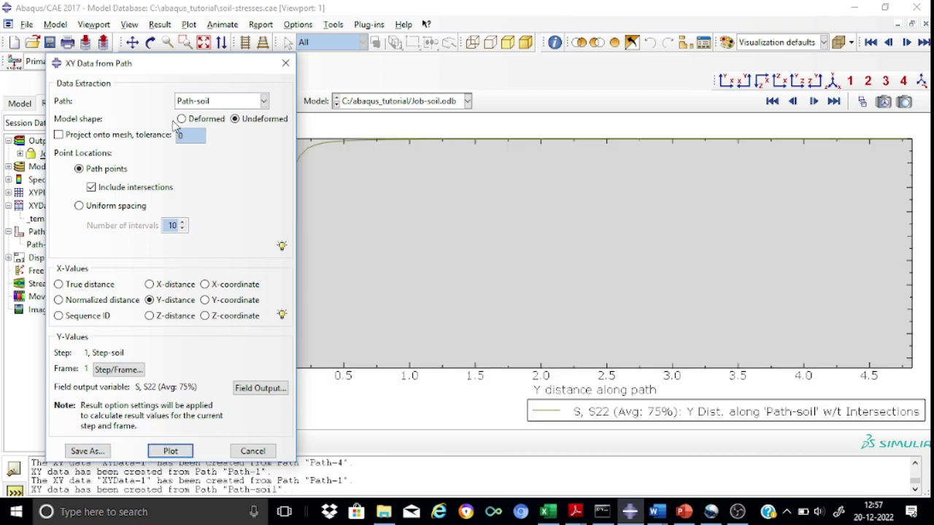
drag(202, 67, 98, 100)
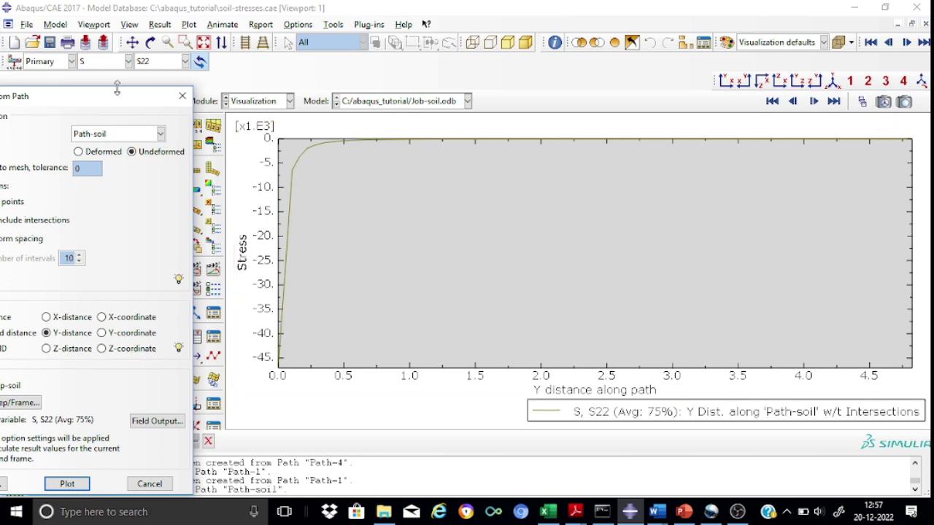
drag(117, 98, 294, 41)
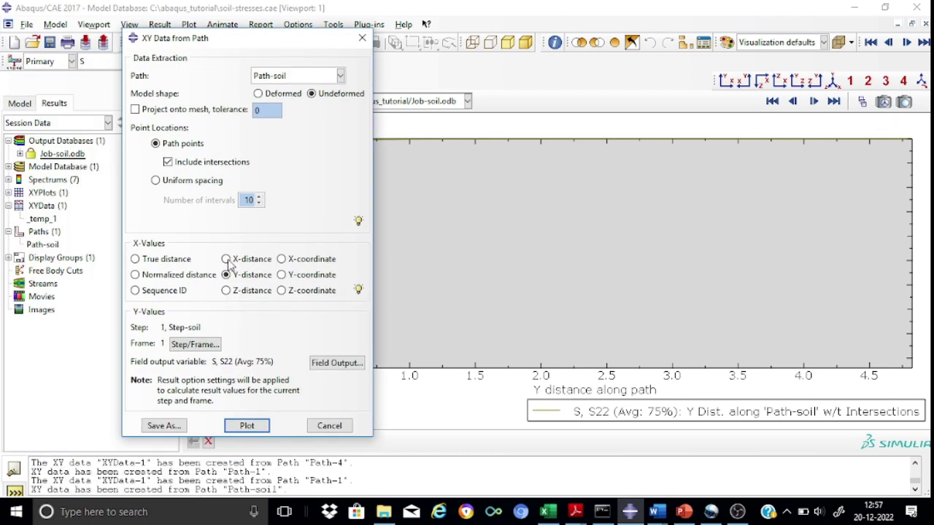
Step: Save the extracted path stress data as XYData-soil and leave the path extraction
click(165, 426)
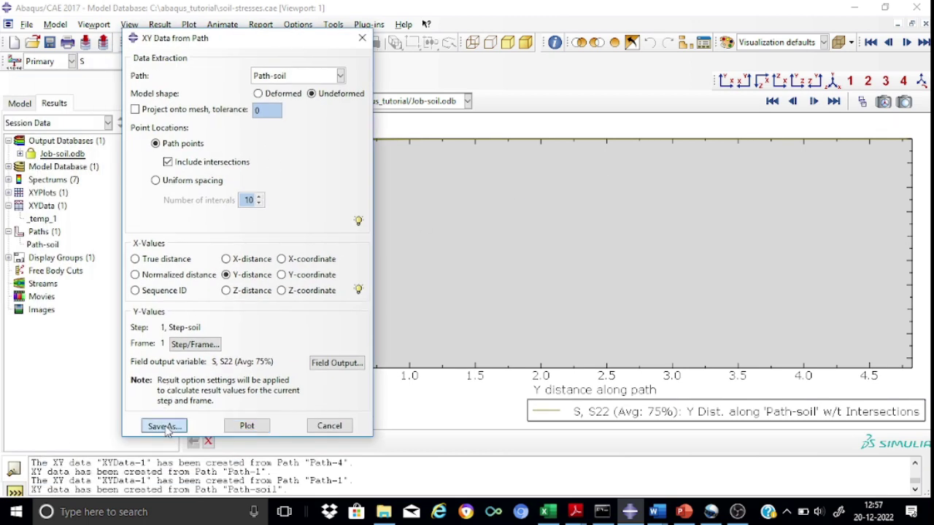
click(232, 207)
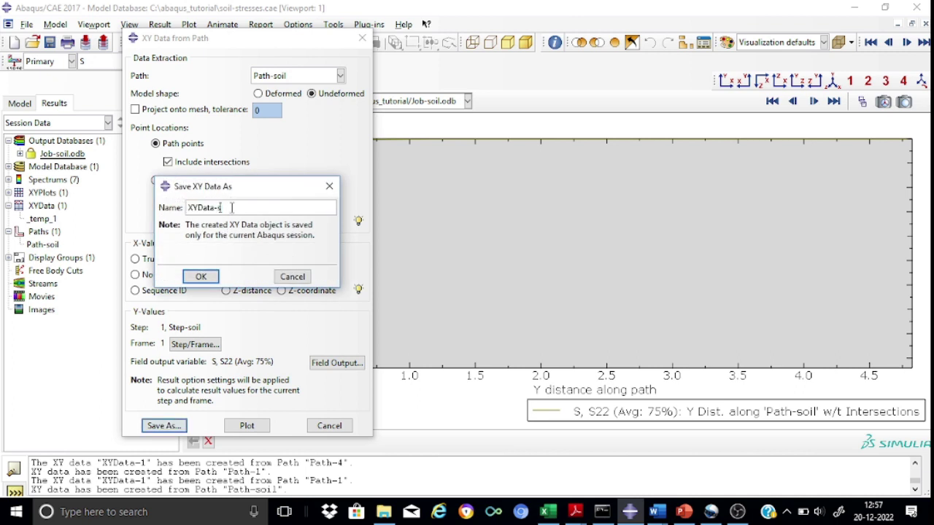
click(203, 278)
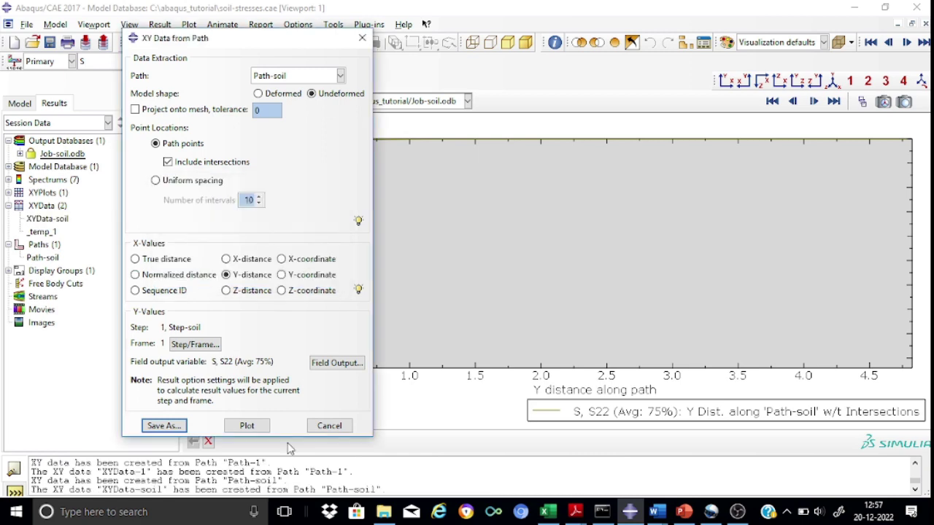
click(362, 40)
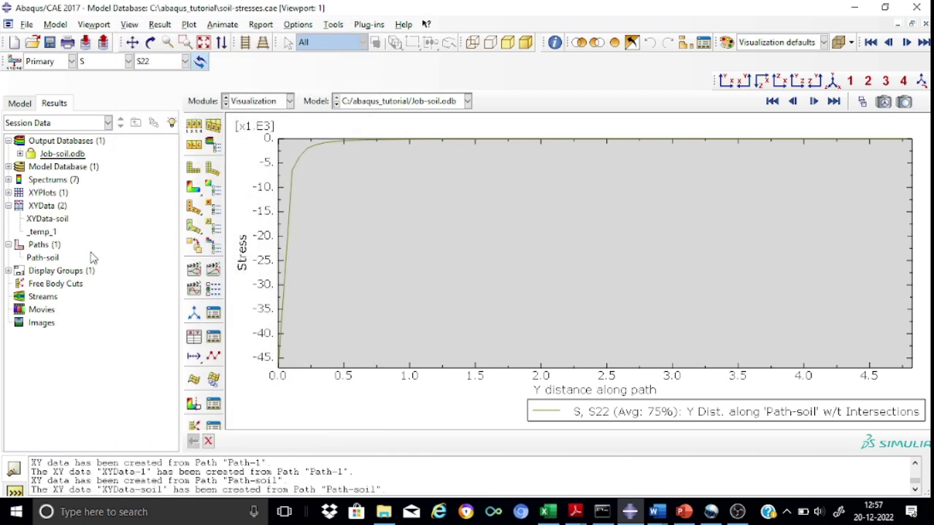
Step: Examine the tabulated depth and stress values of XYData-soil, select both the X and Y columns, and close the table
click(62, 221)
right_click(63, 221)
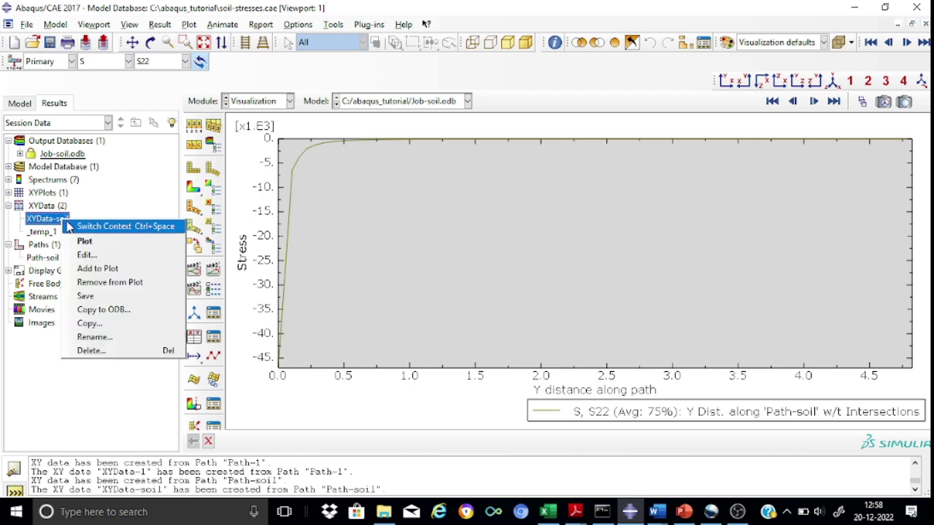
click(85, 254)
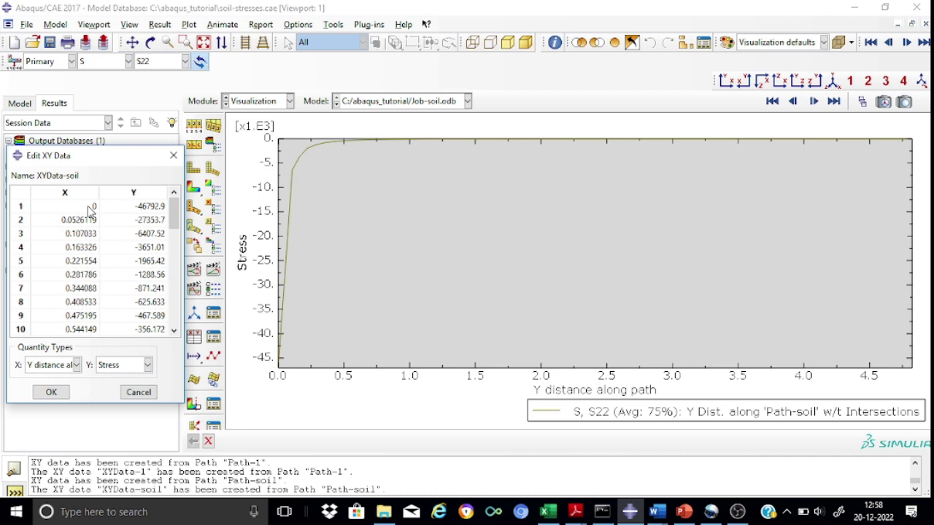
drag(174, 213, 182, 194)
drag(175, 213, 174, 312)
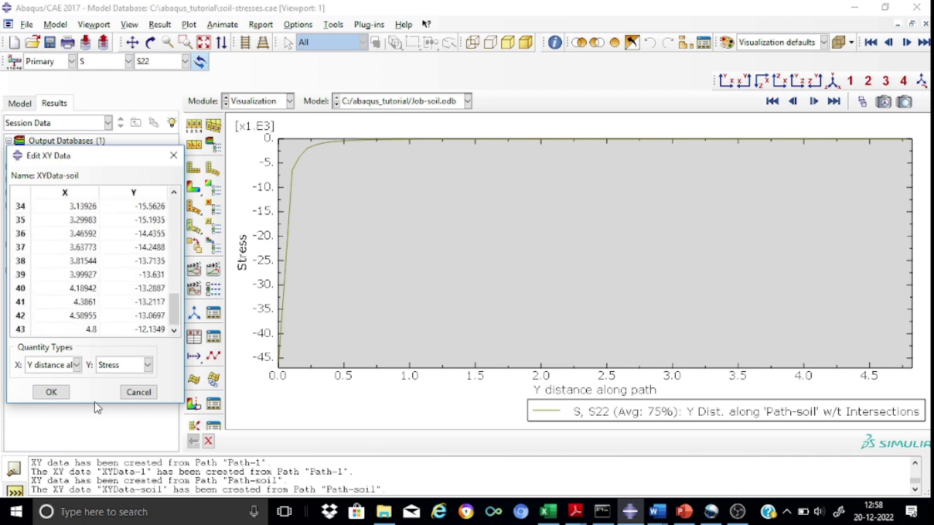
double_click(71, 207)
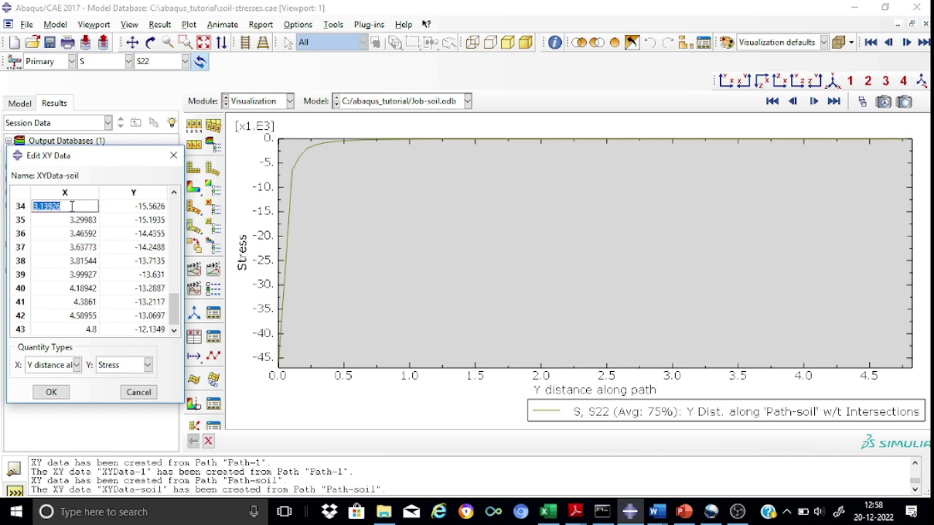
click(75, 197)
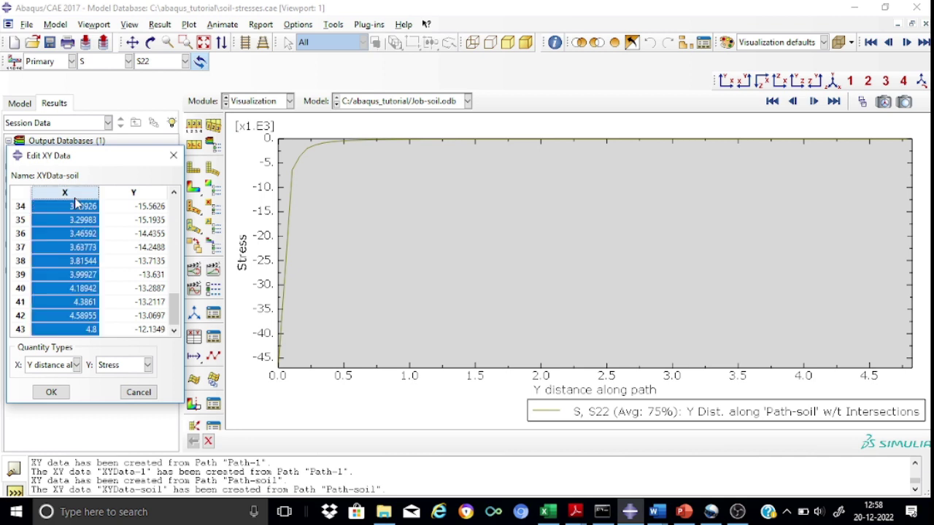
key(ctrl+a)
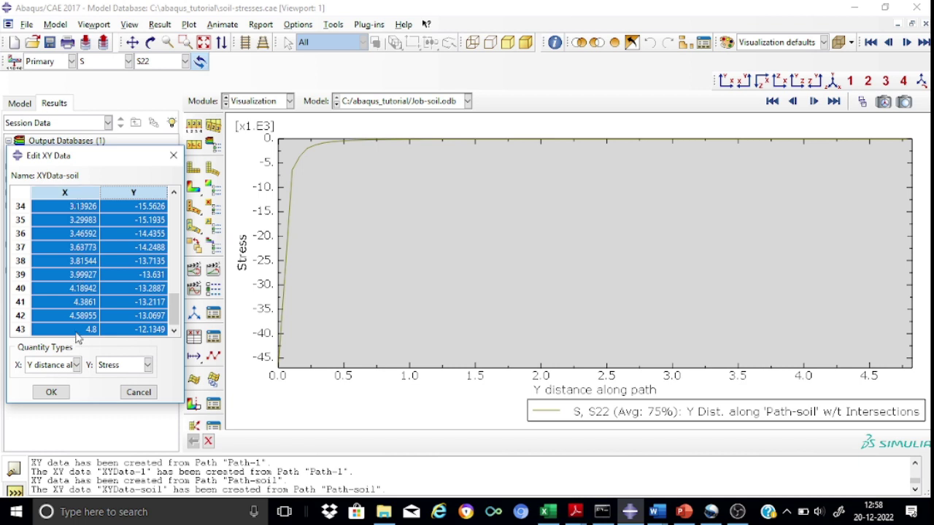
click(173, 155)
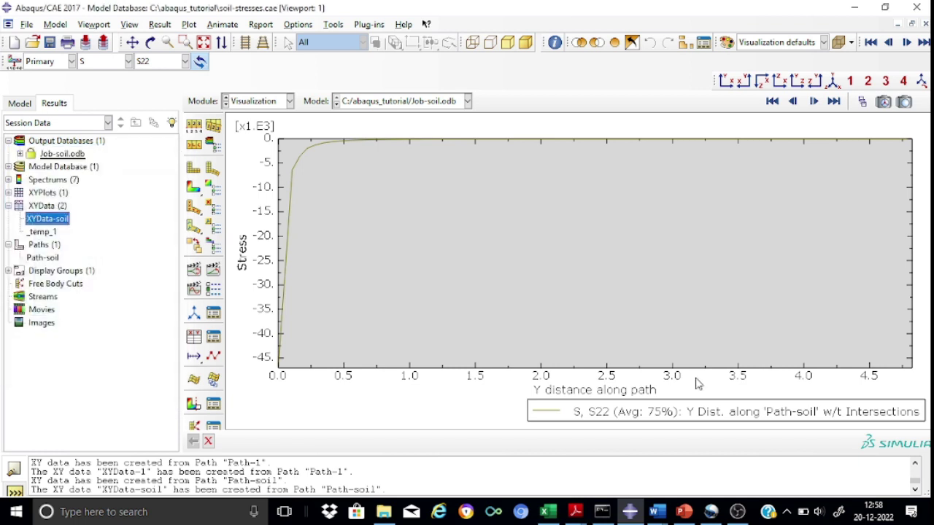
Step: Switch to the description-videos.xlsx workbook in Excel, compare the Boussinesq and Abaqus stress curves, and return to Abaqus/CAE
mouse_move(549, 520)
click(577, 478)
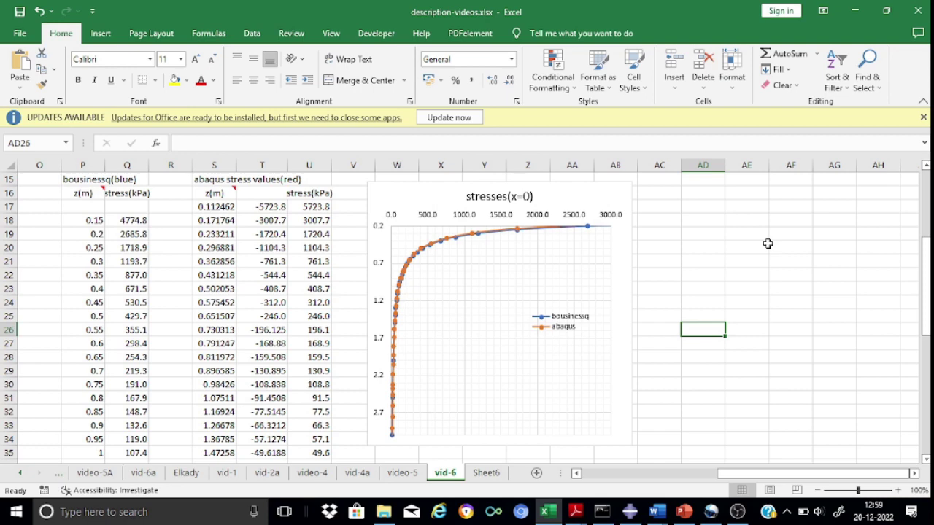
click(848, 20)
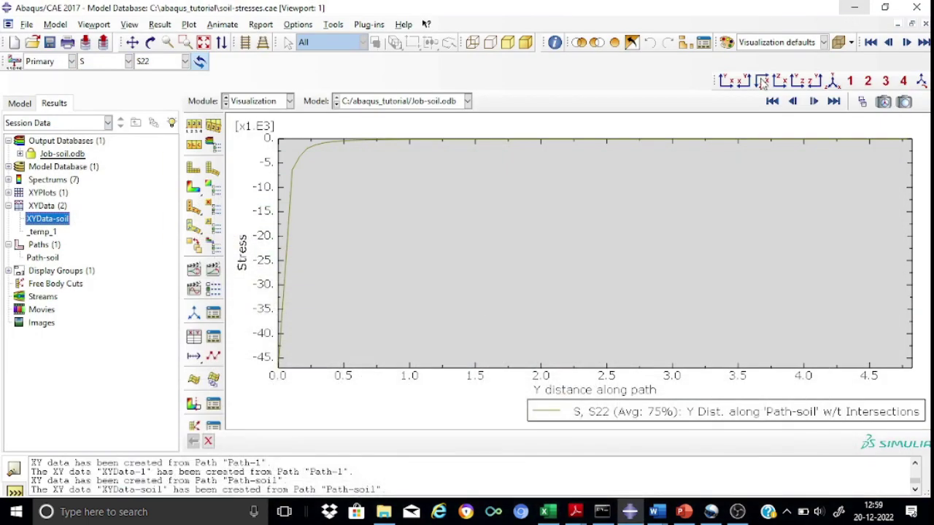